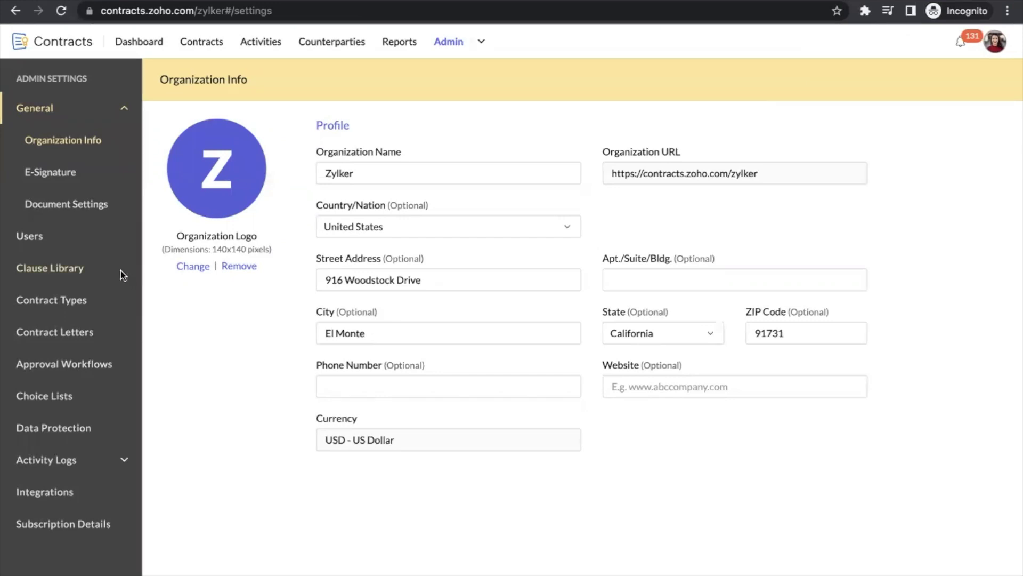
Step: Open the Goods clause's details from the Clause Library
click(60, 271)
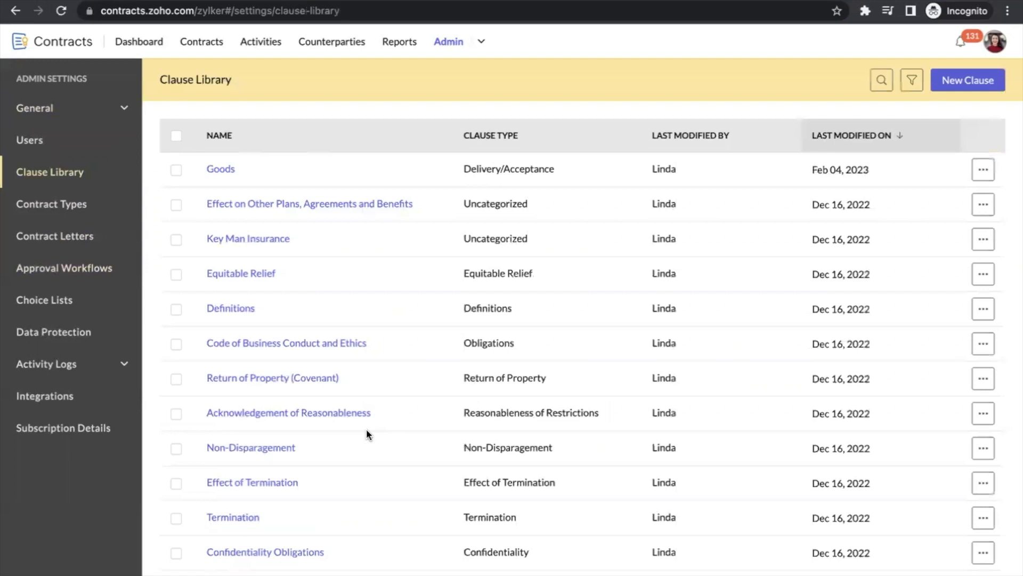
scroll(366, 433, down, 3)
scroll(367, 433, down, 1)
scroll(367, 432, down, 3)
scroll(366, 432, down, 1)
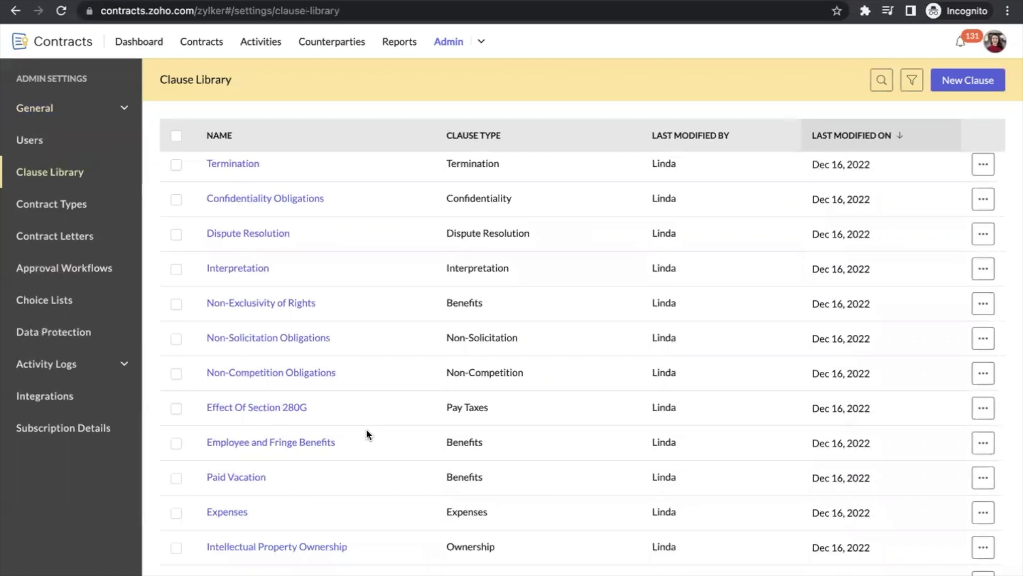
scroll(366, 429, up, 5)
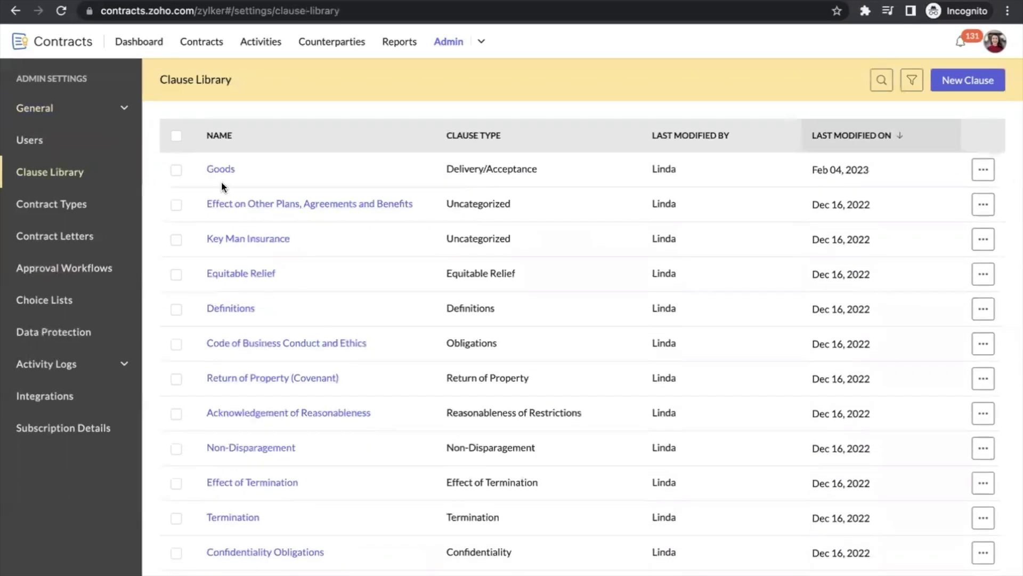
click(219, 169)
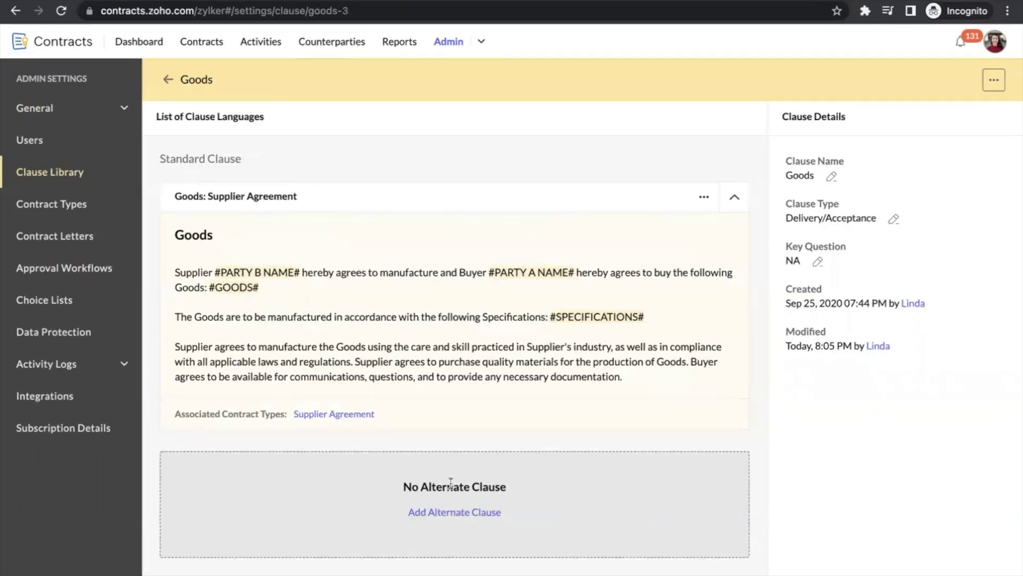
Step: Start a Goods alternate clause titled 'Goods' with a 'Delivery of goods' heading and pasted body text
click(447, 513)
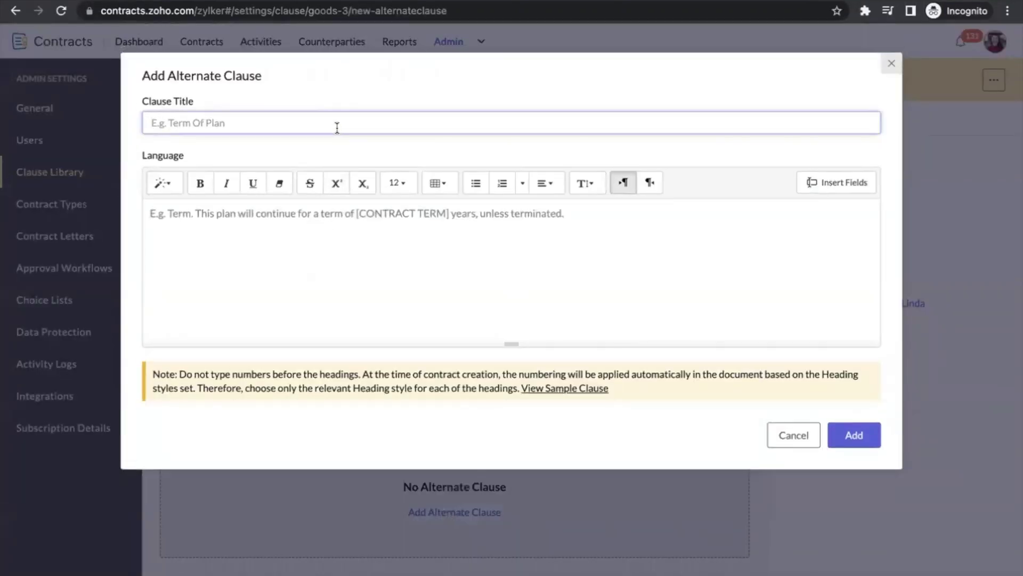
text(Goods)
click(325, 216)
text(Deli)
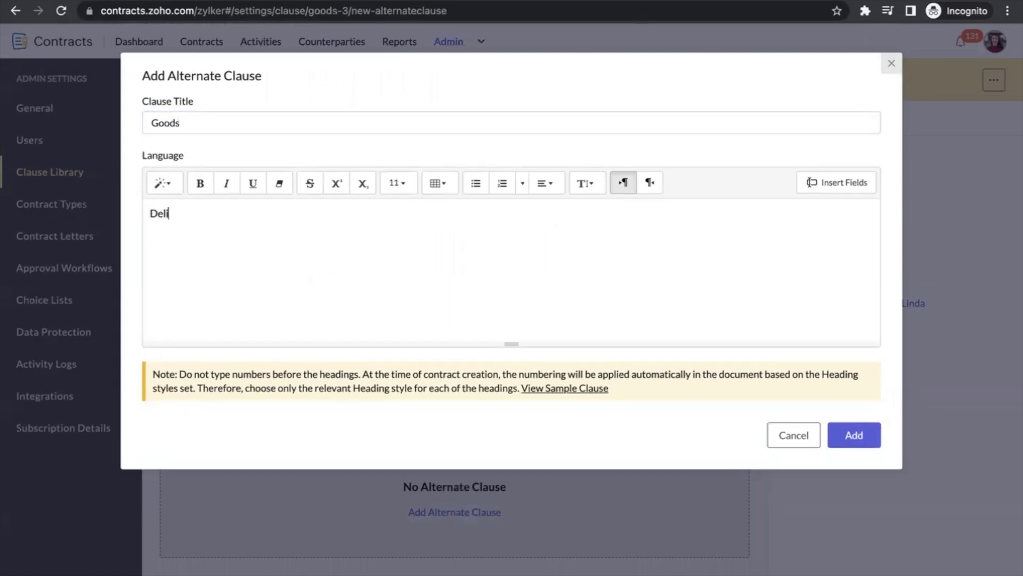
text(very of goods)
key(Return)
text(All products, services, associated documentation, individual components or sub-assemblies which the Seller is to supply in accordance with these Terms and Conditions.)
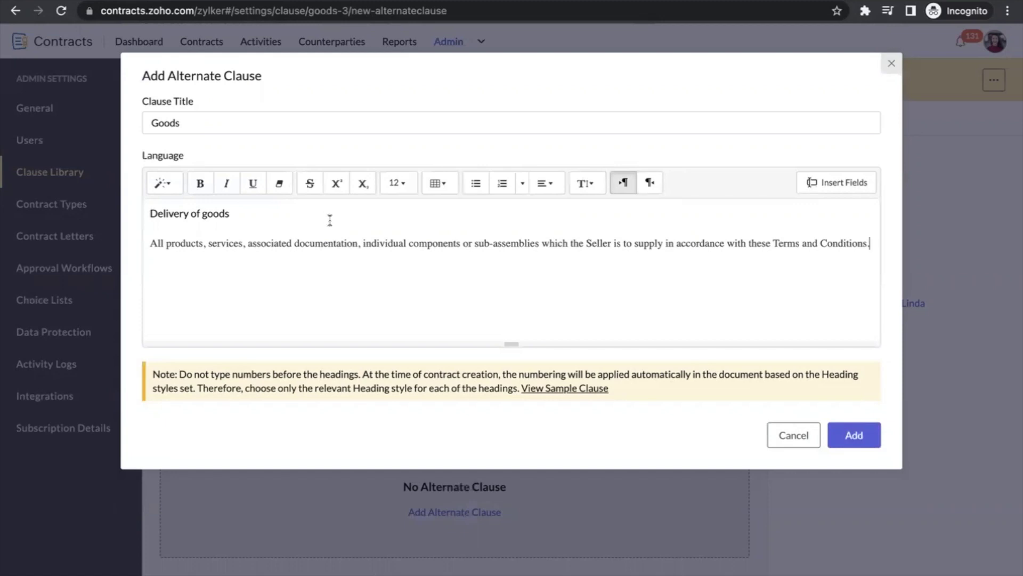
Step: Apply the Header style to the 'Delivery of goods' line, then place the cursor after Seller
triple_click(205, 213)
click(162, 183)
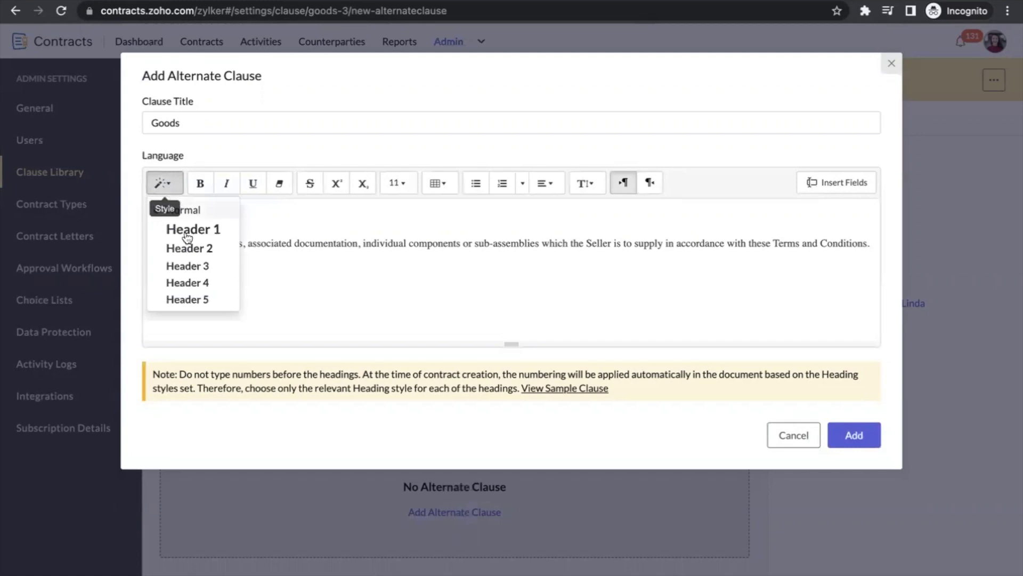
click(193, 261)
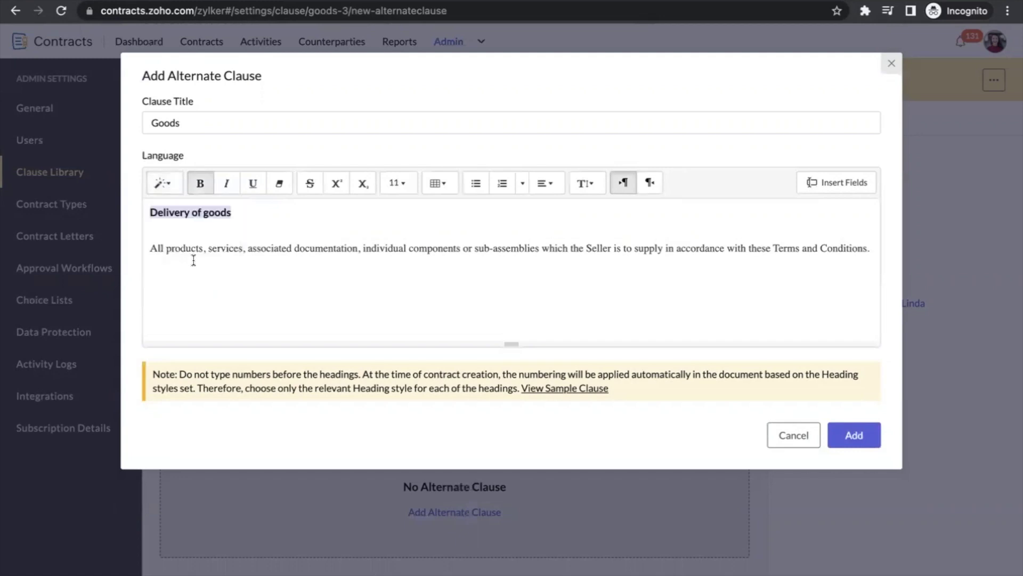
click(610, 251)
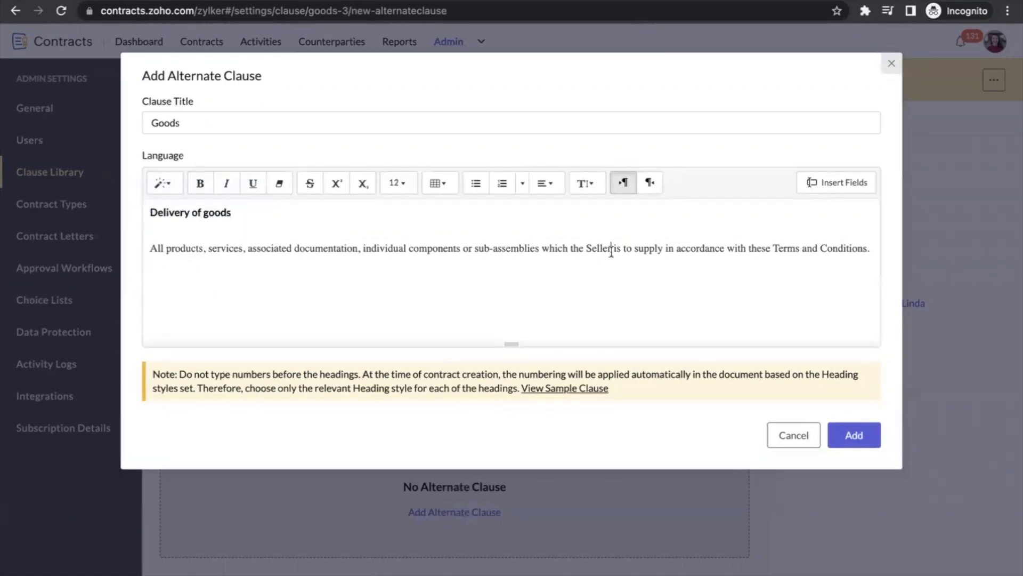
Step: Insert the Party B Name field after Seller and save the Goods alternate clause
click(827, 189)
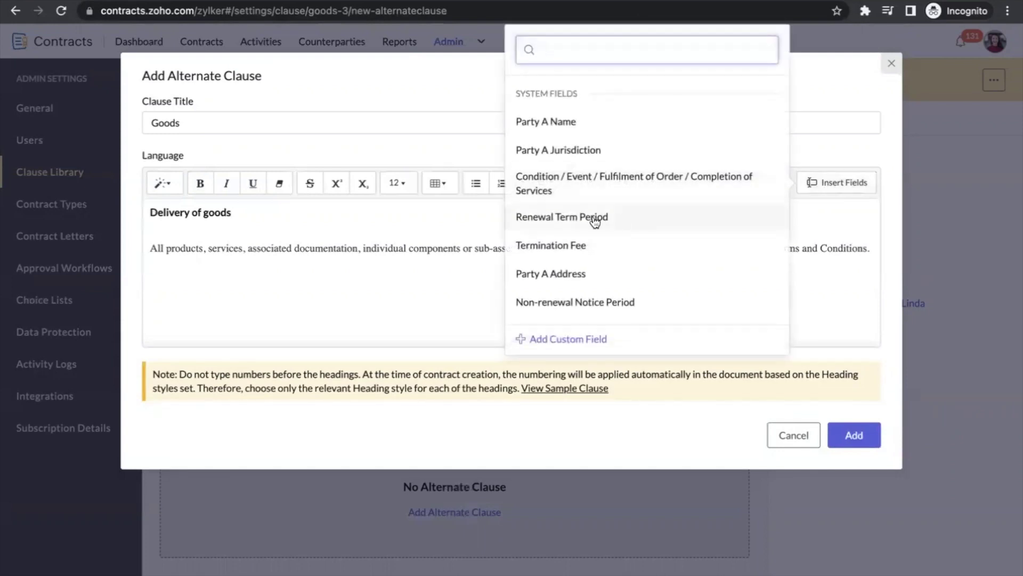
scroll(594, 222, down, 3)
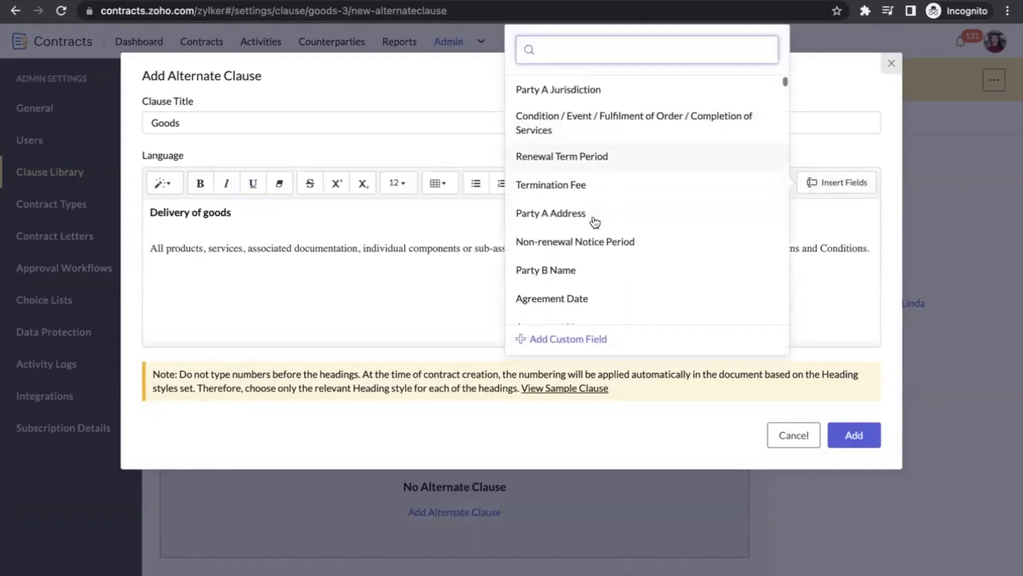
scroll(593, 222, down, 2)
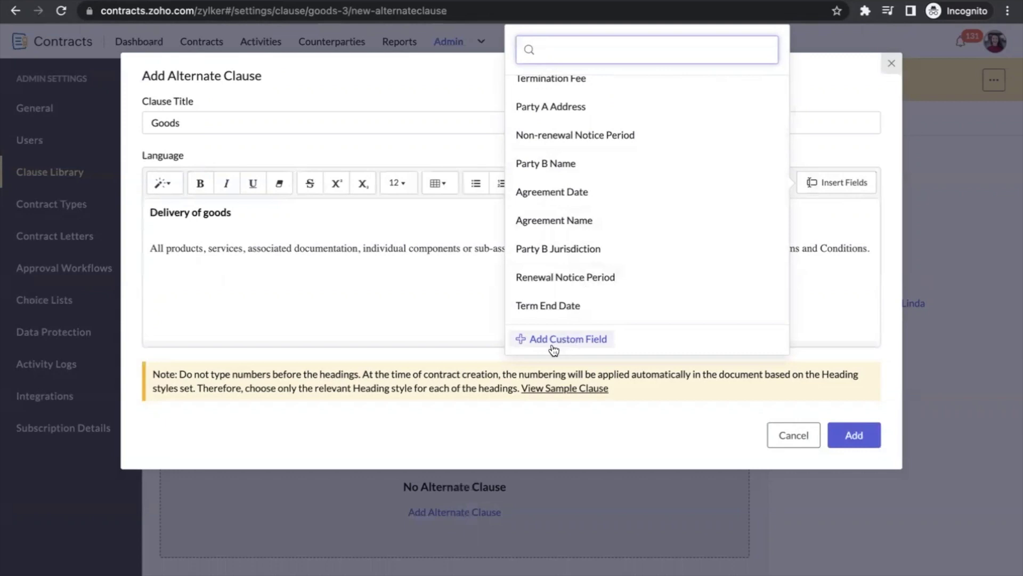
scroll(617, 192, up, 2)
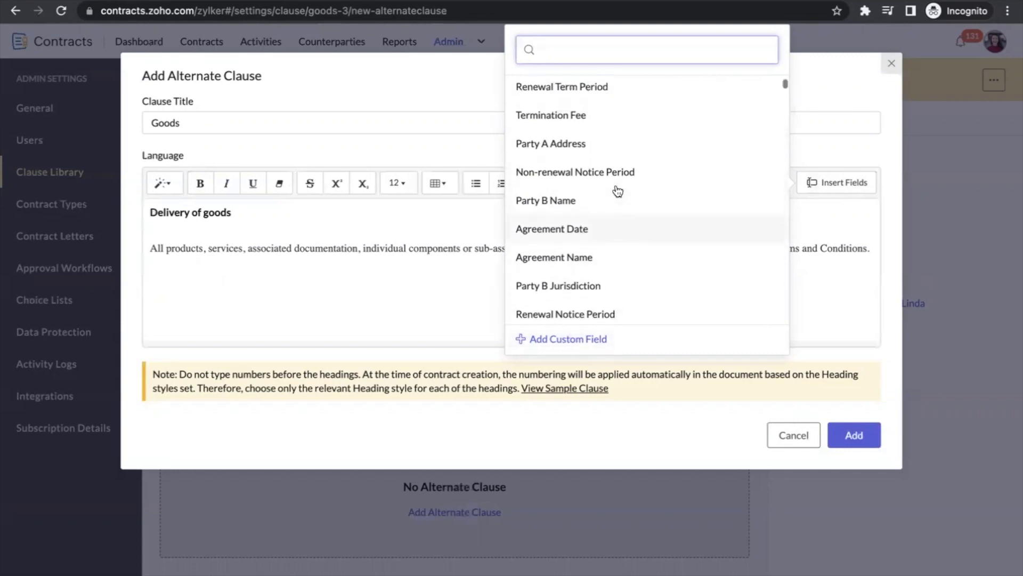
click(597, 209)
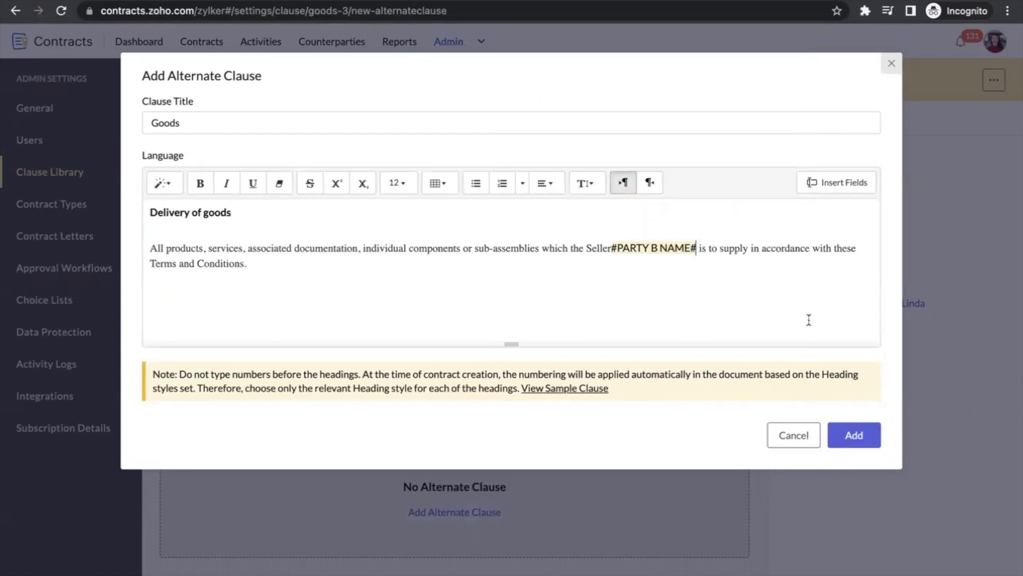
click(854, 434)
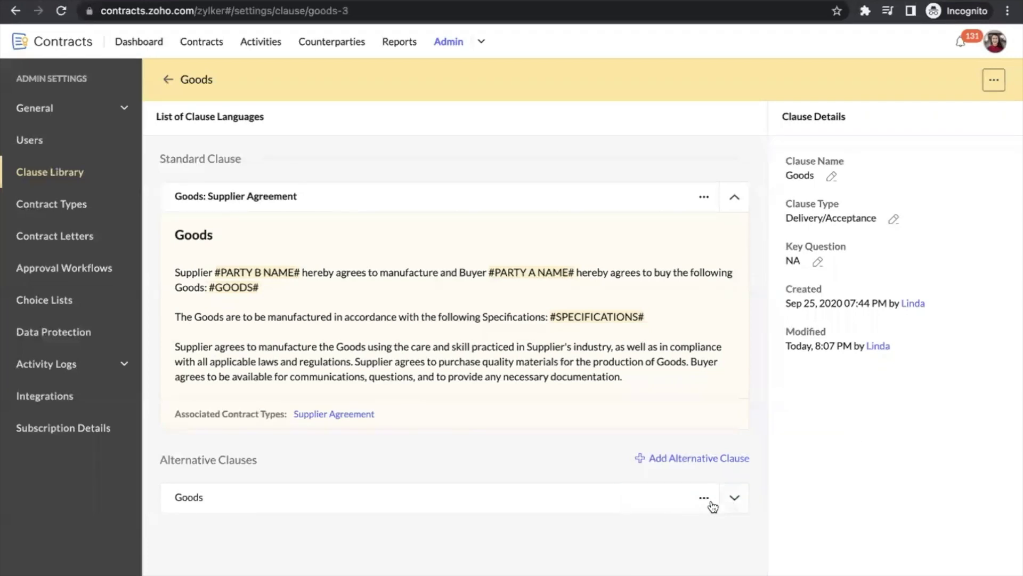
click(704, 498)
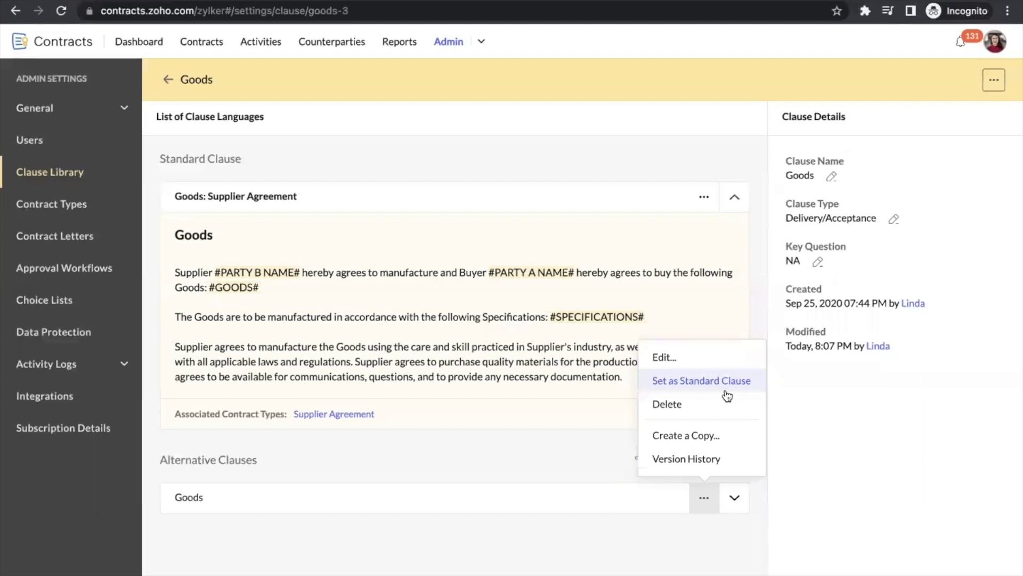
click(555, 452)
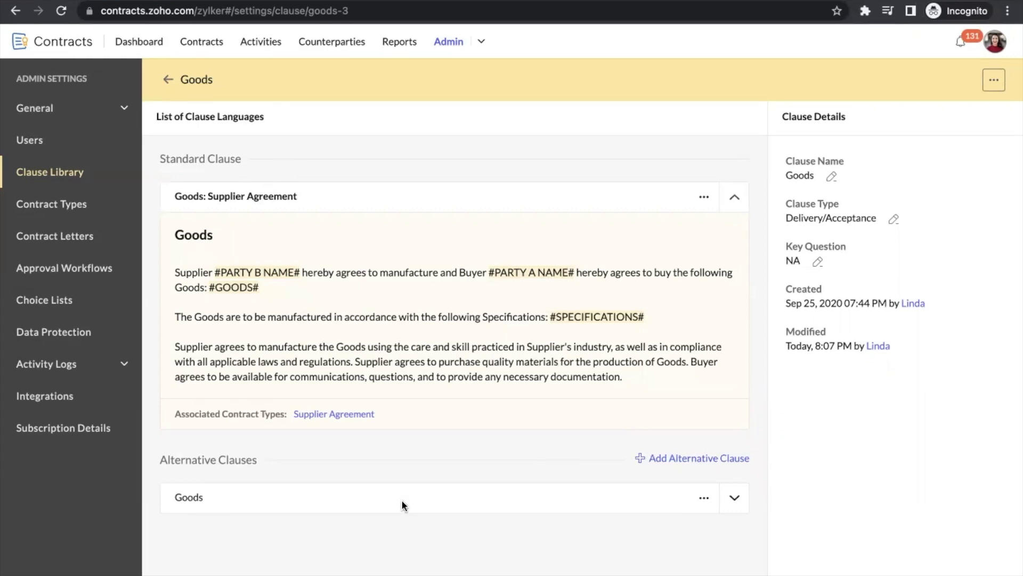
Step: Review the Non-Disclosure Agreement contract type and return to the list of 19 contract types
click(169, 80)
scroll(326, 341, down, 3)
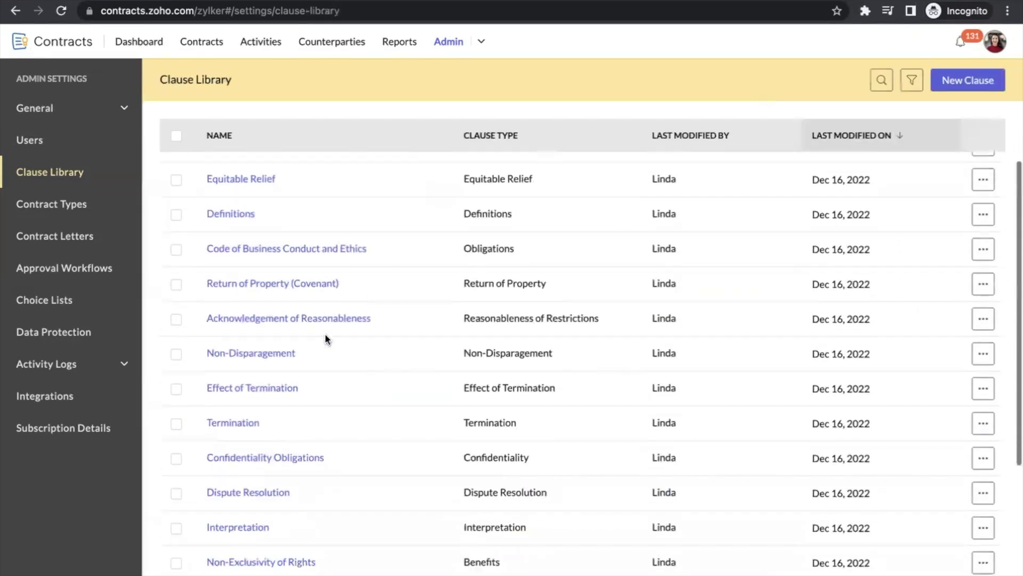
scroll(325, 336, down, 3)
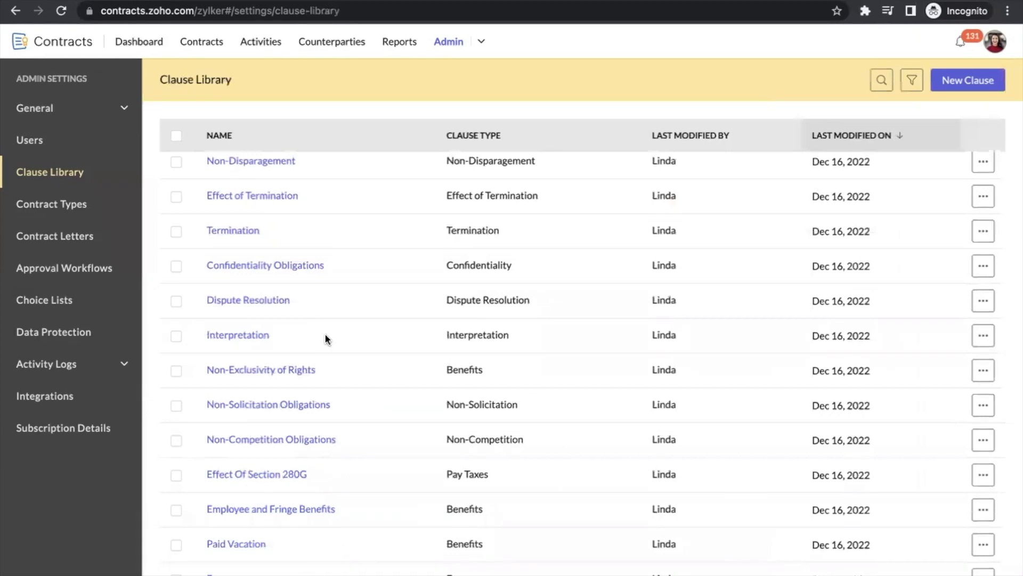
scroll(326, 339, down, 8)
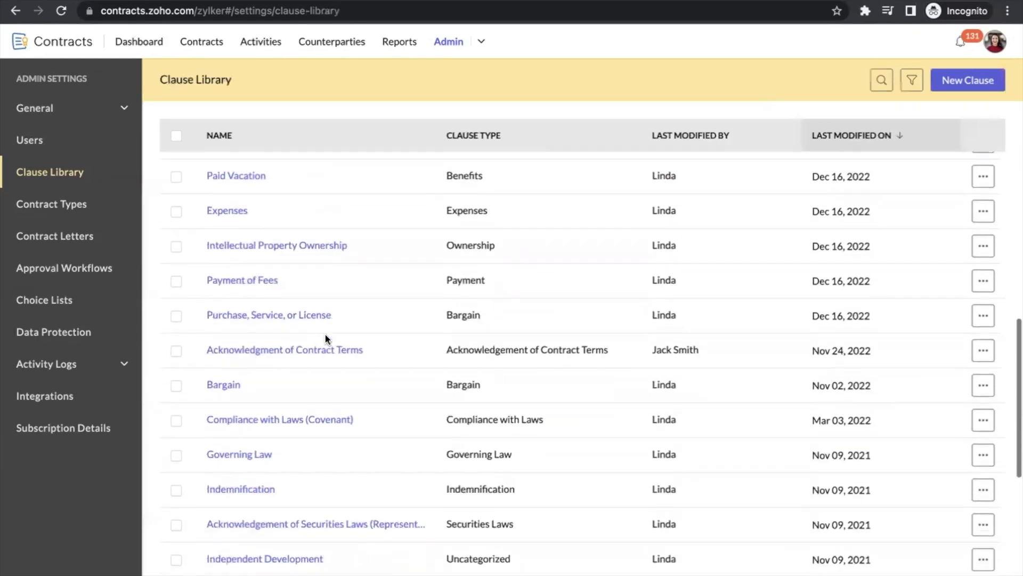
scroll(326, 339, down, 5)
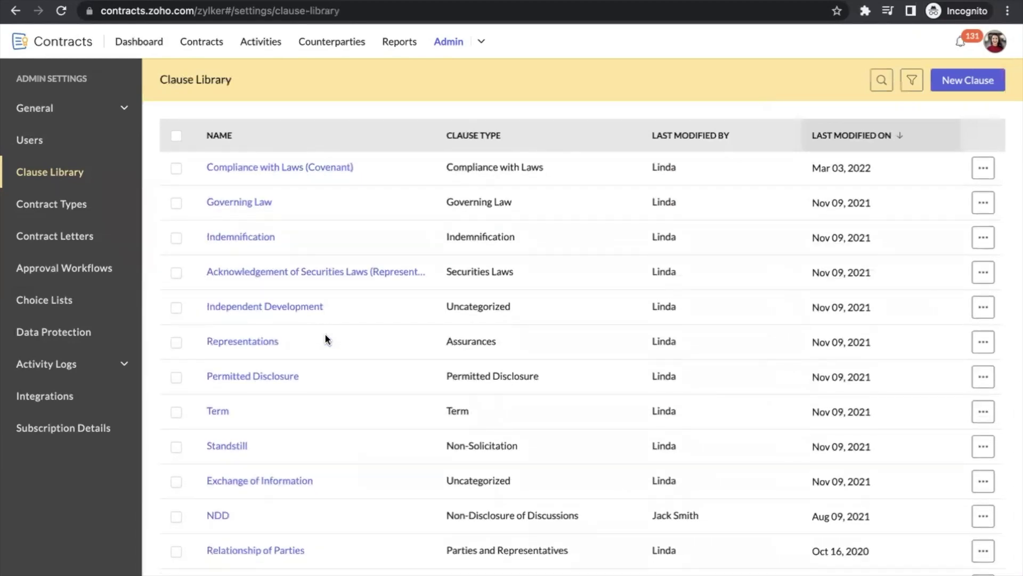
scroll(327, 339, down, 2)
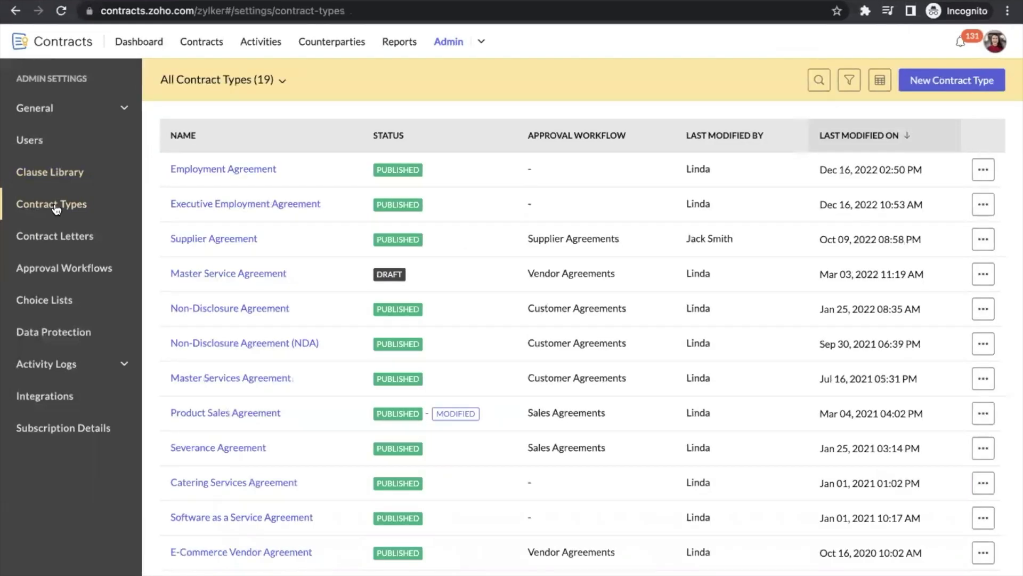
scroll(275, 321, down, 2)
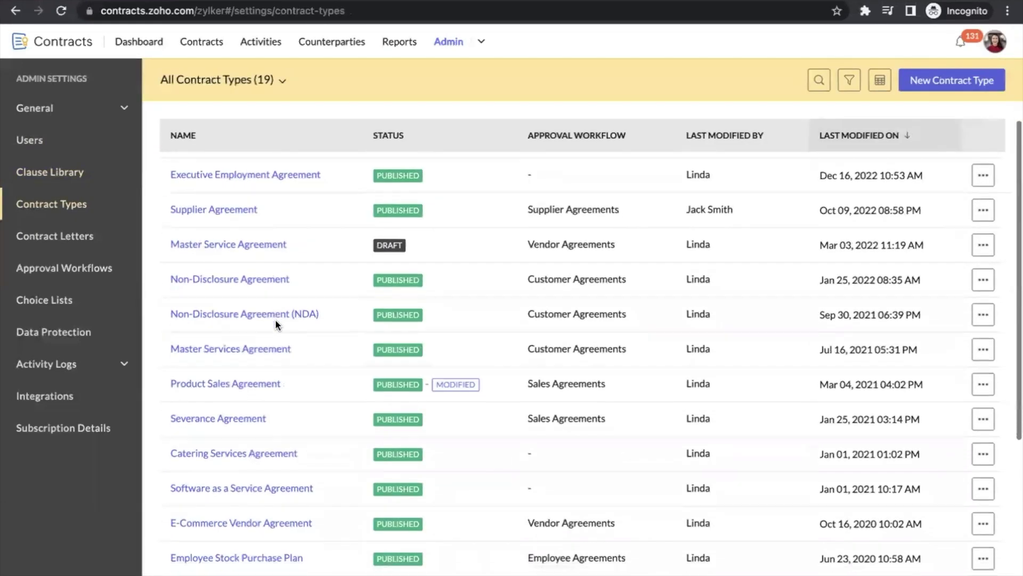
scroll(276, 326, down, 4)
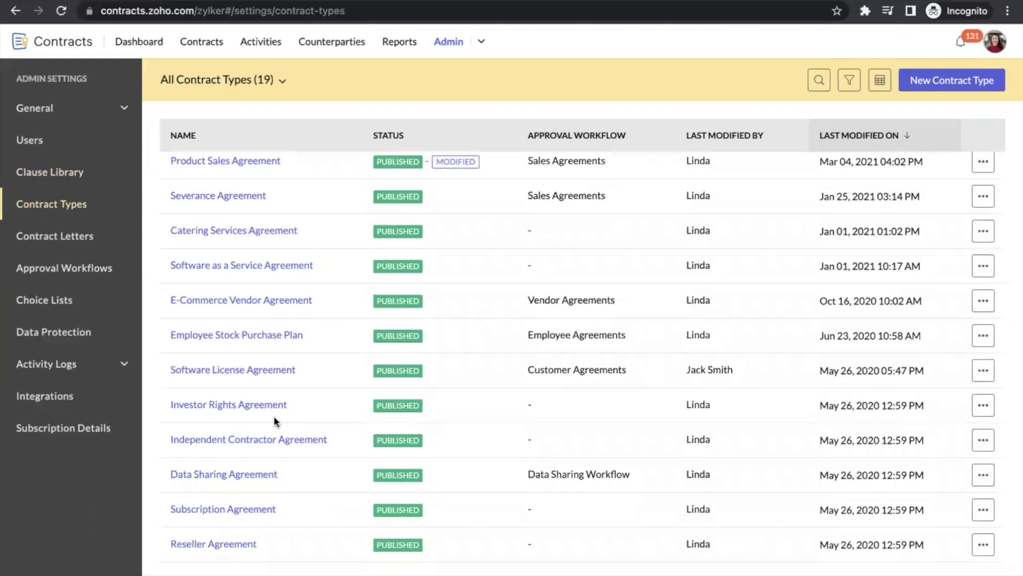
scroll(274, 419, up, 4)
scroll(275, 421, up, 1)
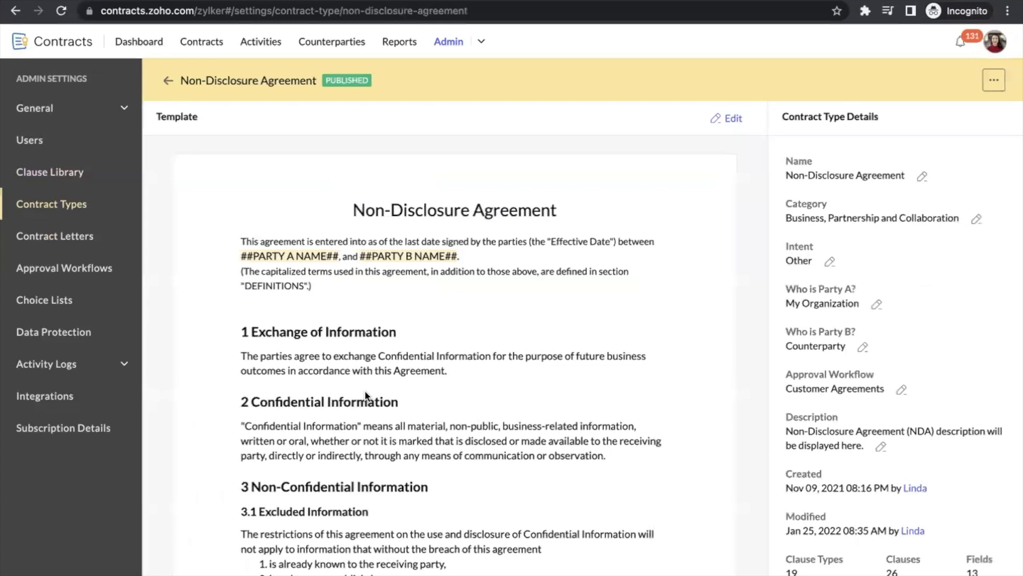
click(168, 81)
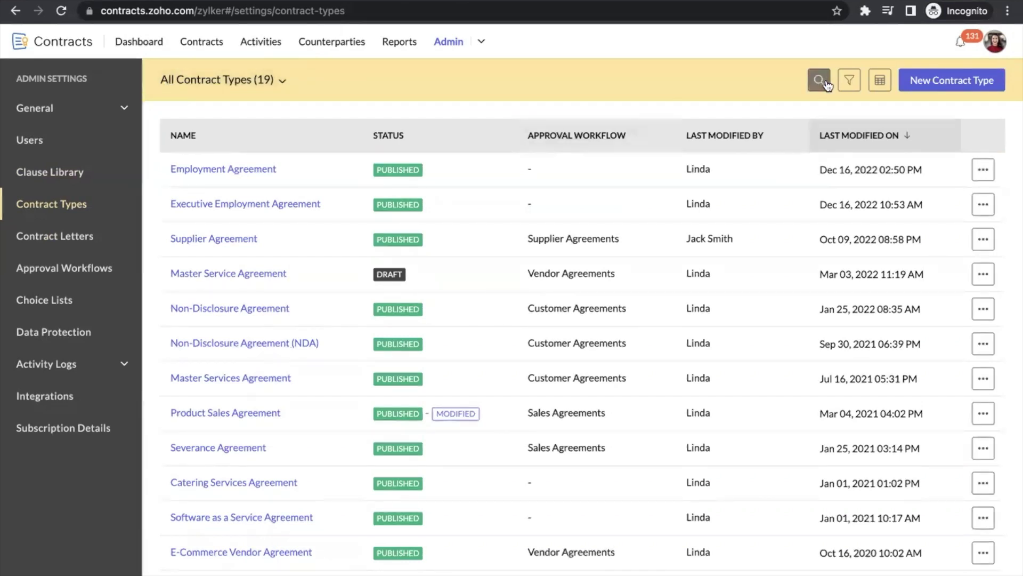
Step: Start a new contract type named 'NDA'
click(961, 87)
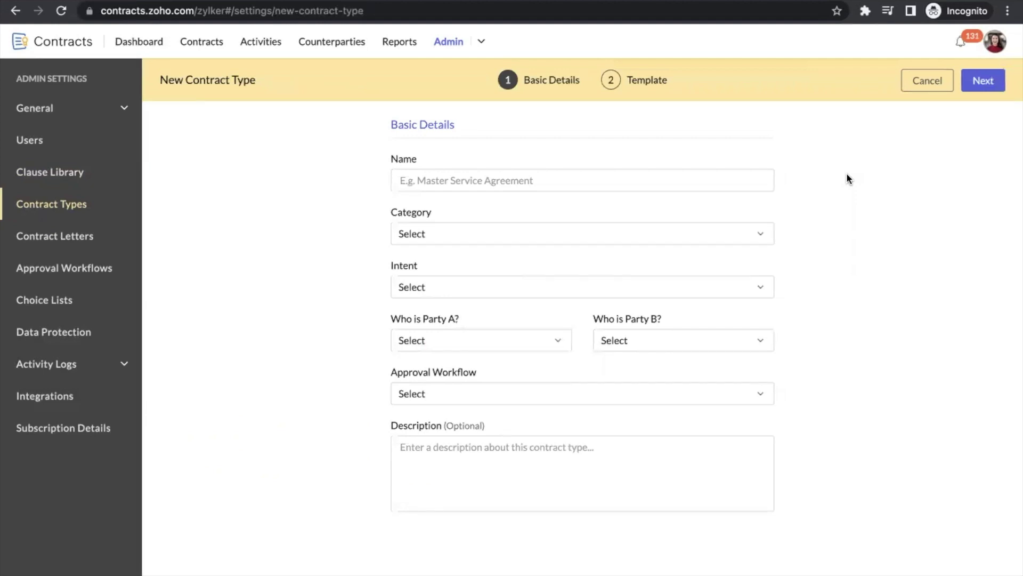
click(557, 179)
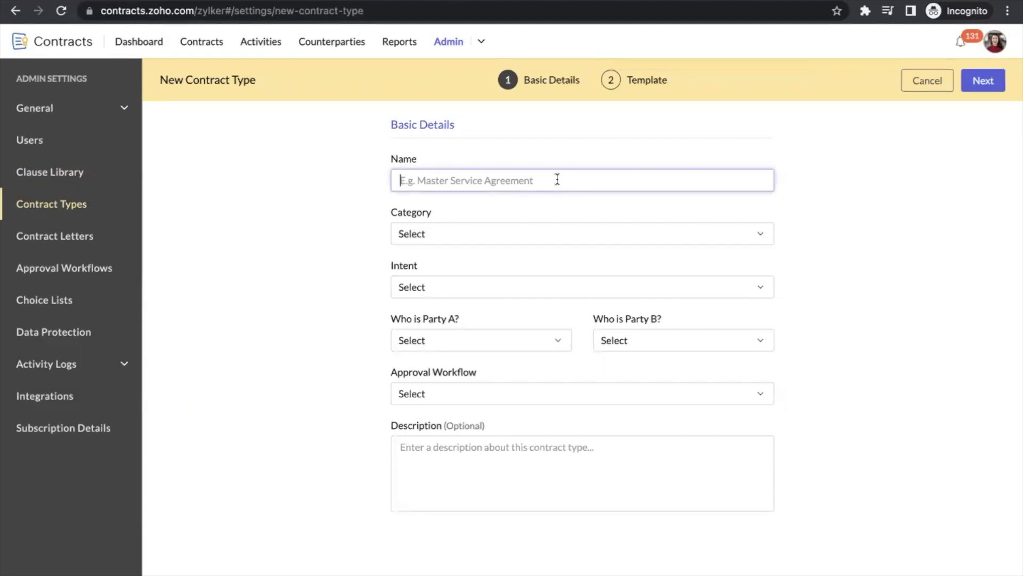
text(NDA)
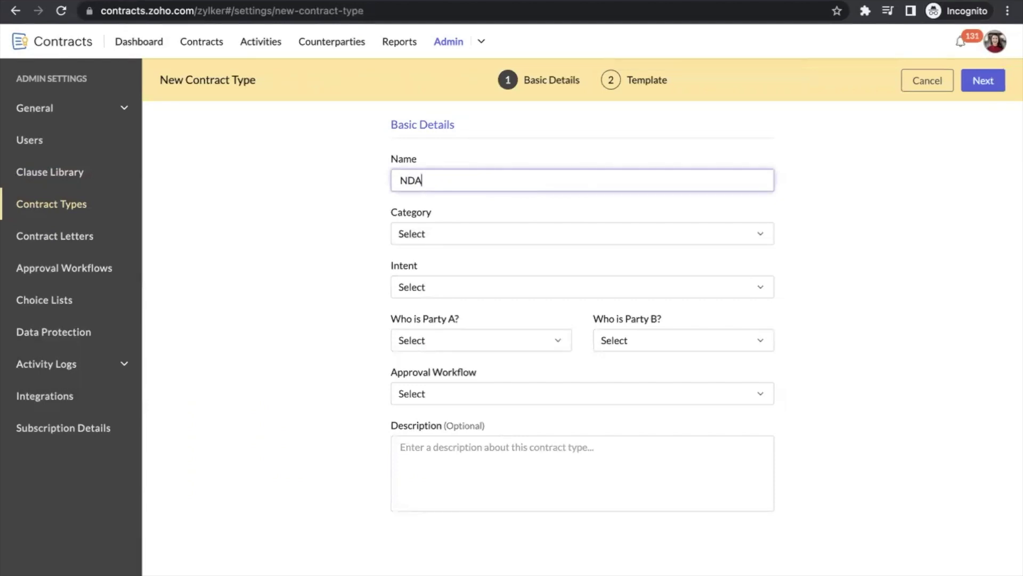
Step: Set category Services, intent Sell, Party A My Organization and Sales Agreements approval, then continue
click(542, 229)
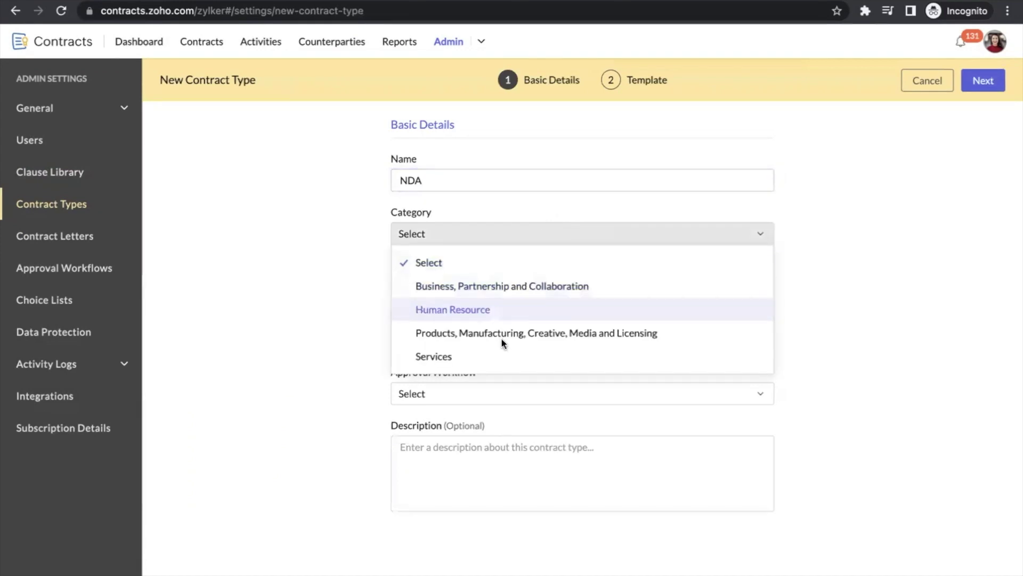
click(497, 354)
click(494, 288)
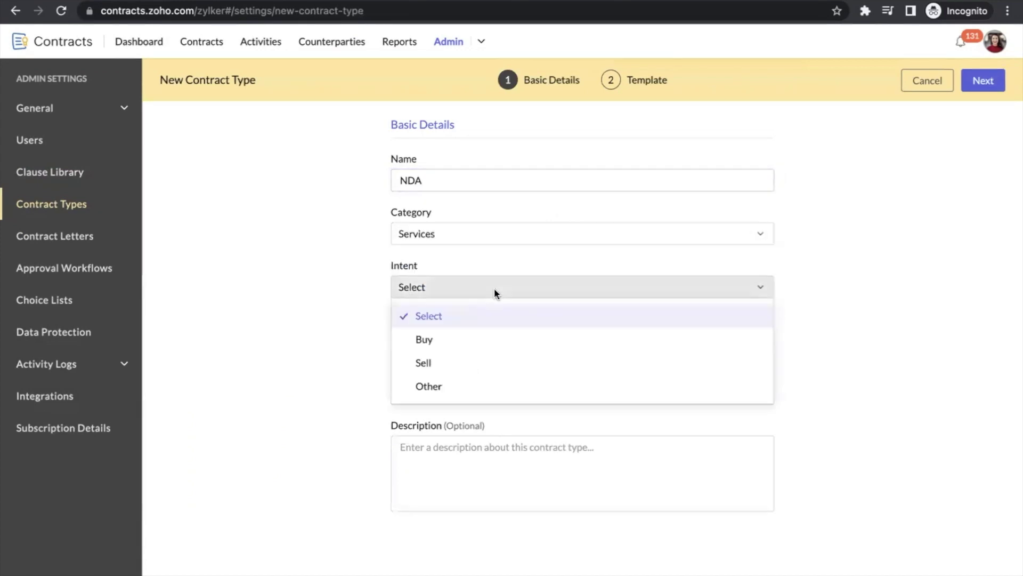
click(454, 362)
click(494, 343)
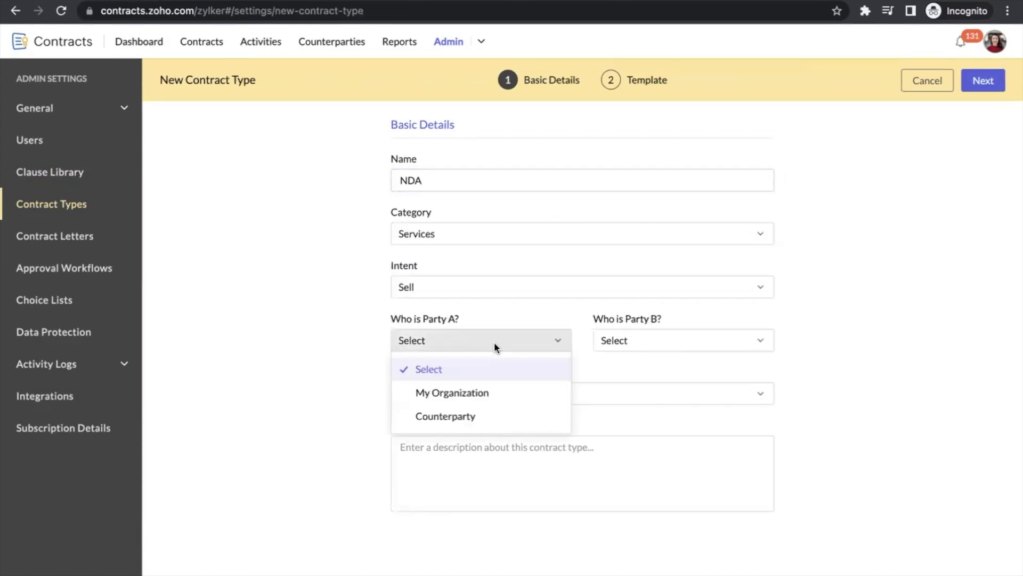
click(473, 390)
click(463, 397)
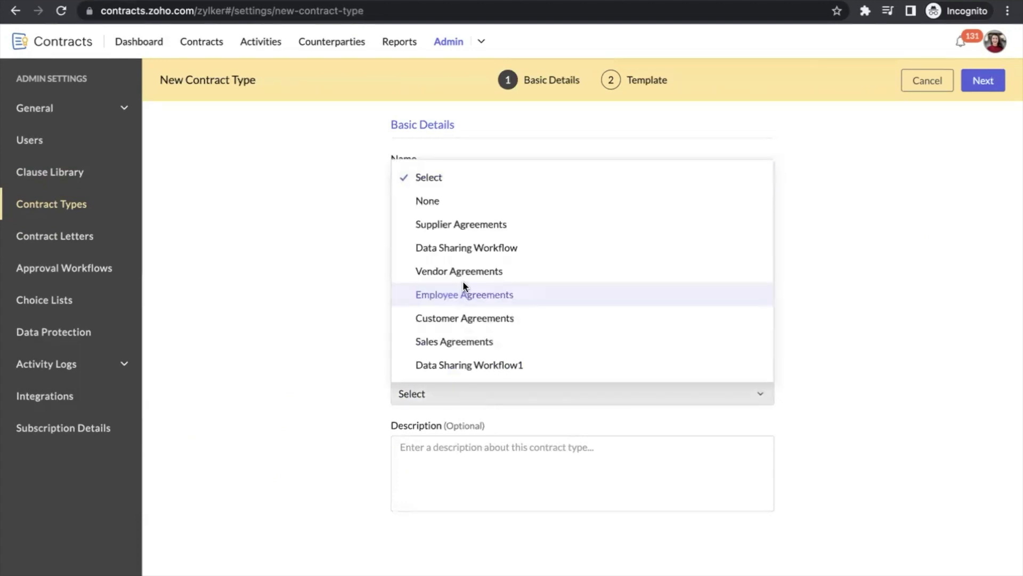
click(461, 354)
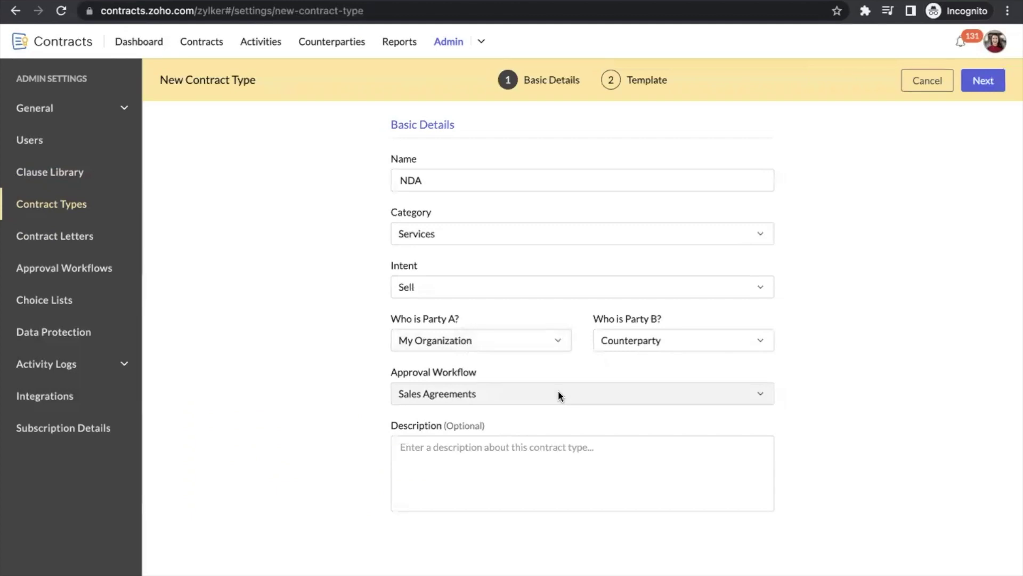
click(992, 83)
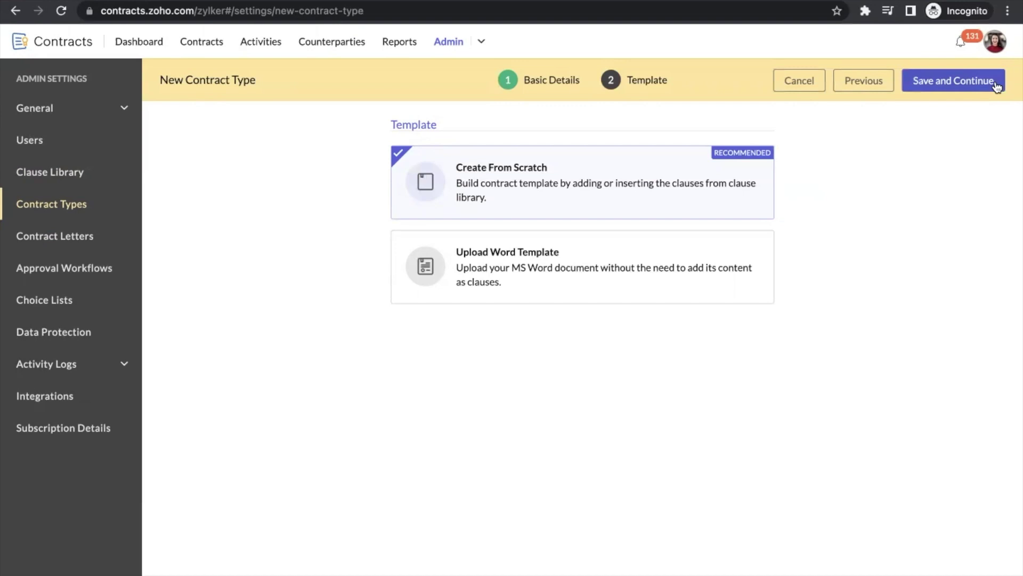
Step: Choose Create From Scratch instead of a Word template and save the NDA contract type
click(625, 254)
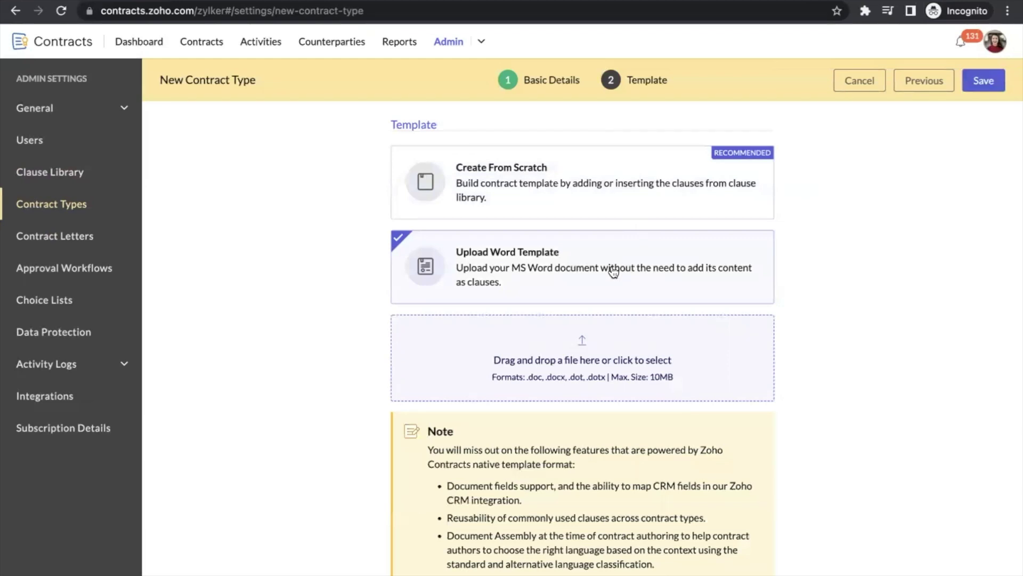
scroll(613, 272, down, 2)
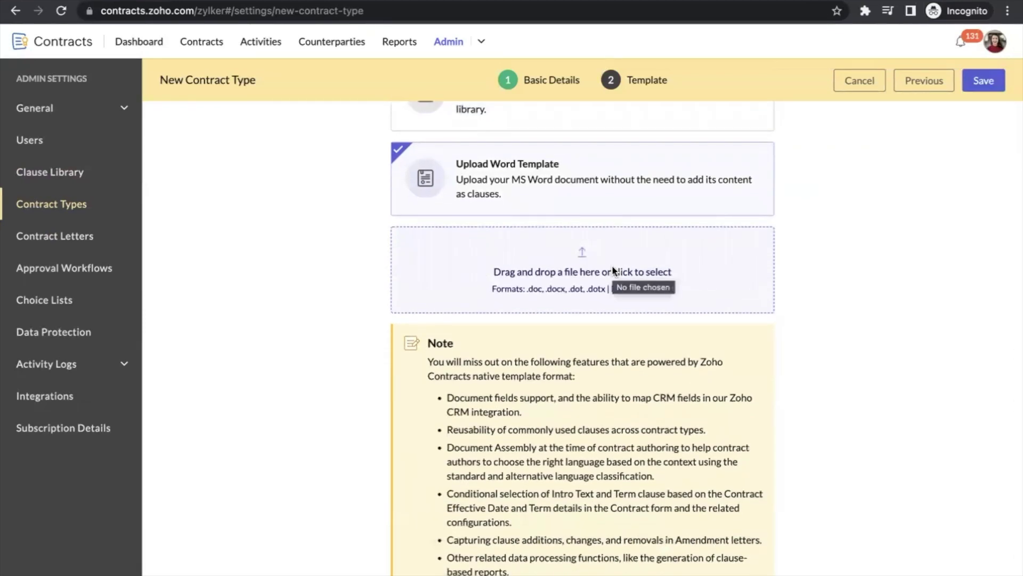
scroll(630, 334, down, 1)
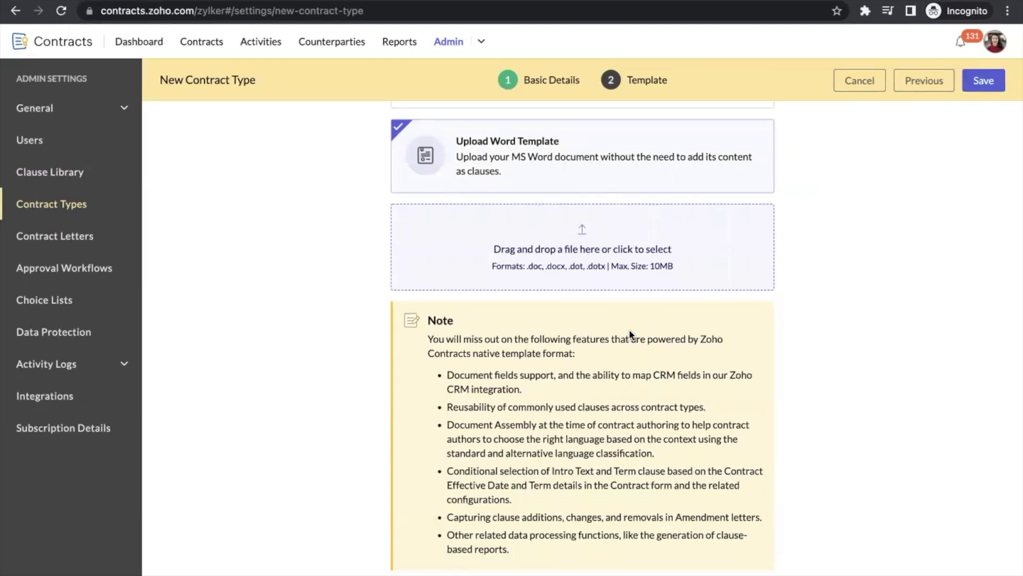
scroll(629, 333, up, 5)
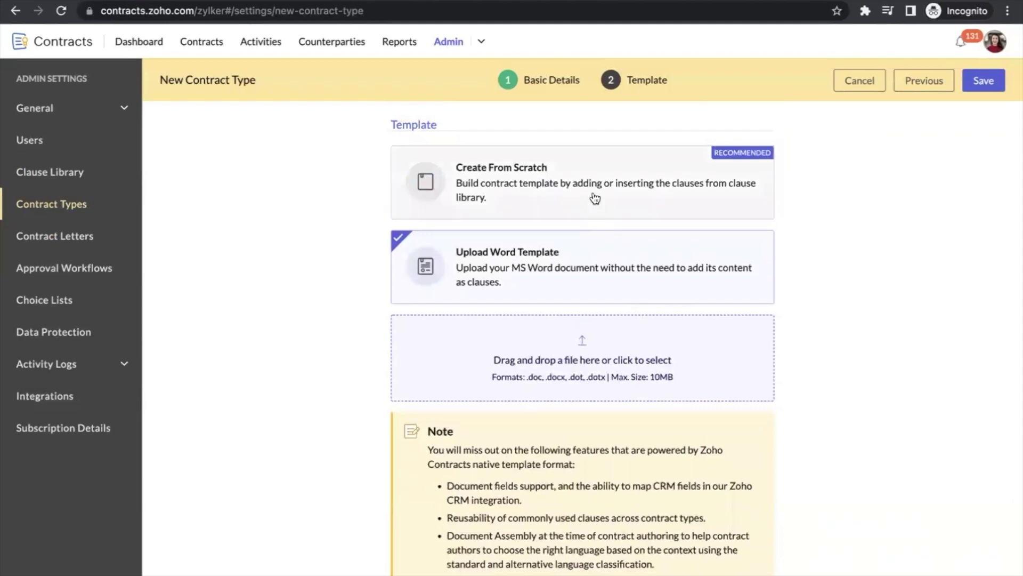
click(594, 199)
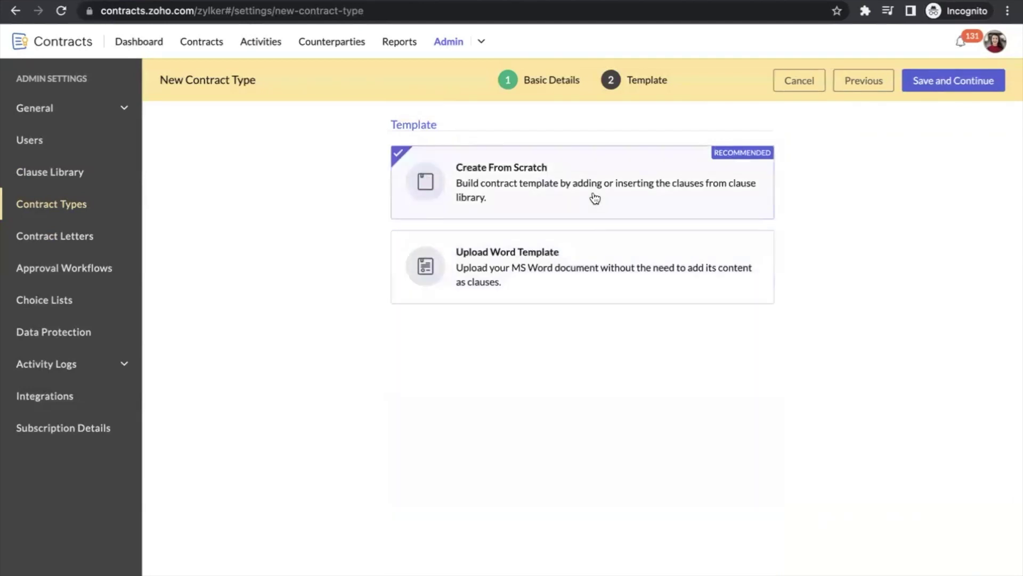
click(966, 82)
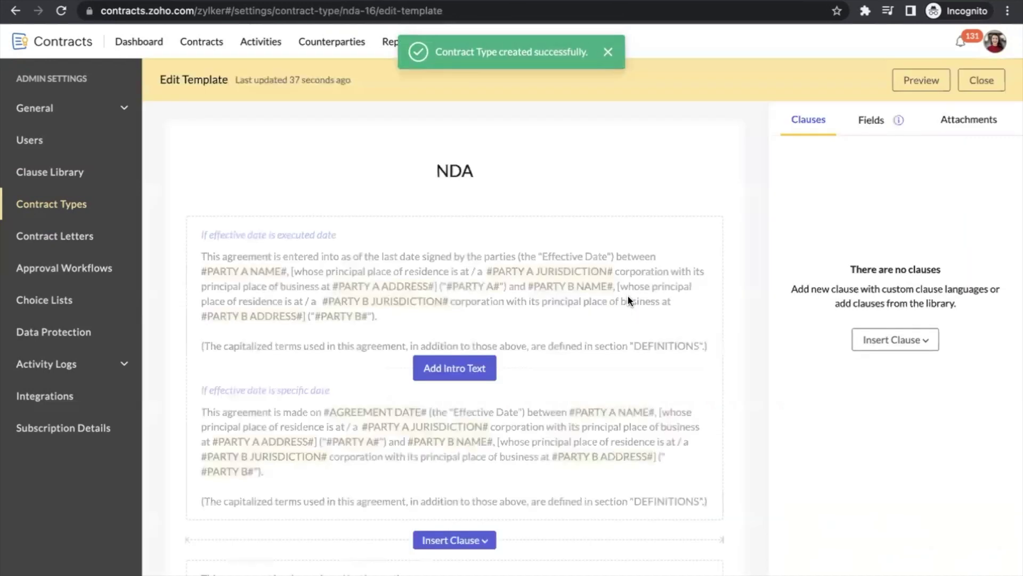
Step: Scroll through the NDA template's default intro and ending text
scroll(496, 374, down, 3)
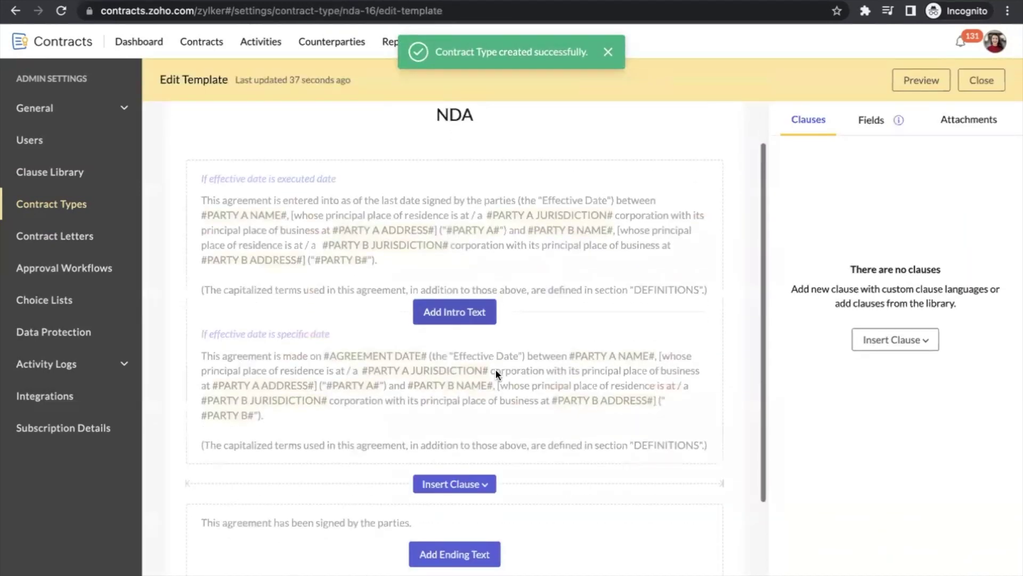
scroll(495, 375, down, 1)
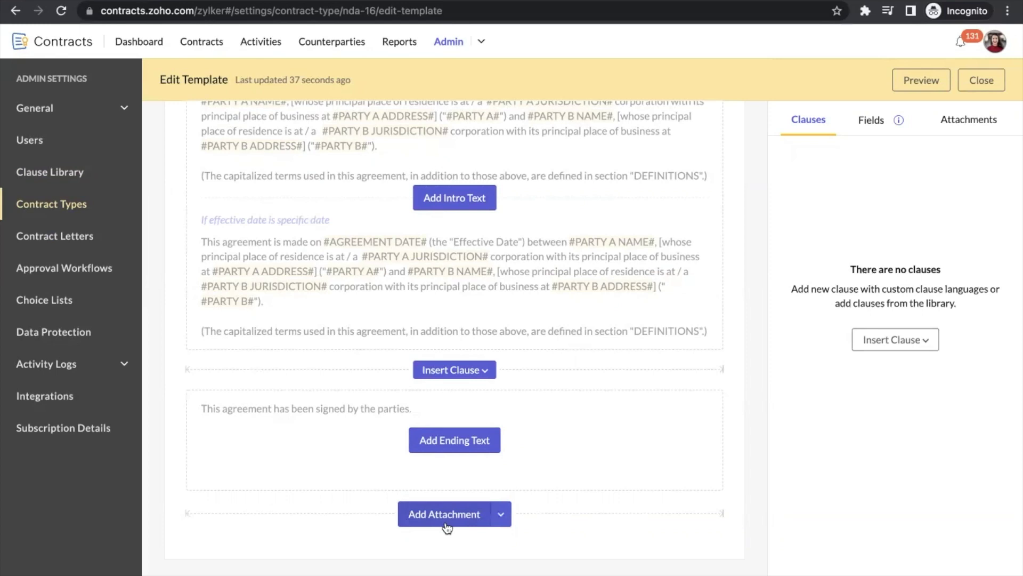
scroll(388, 347, up, 3)
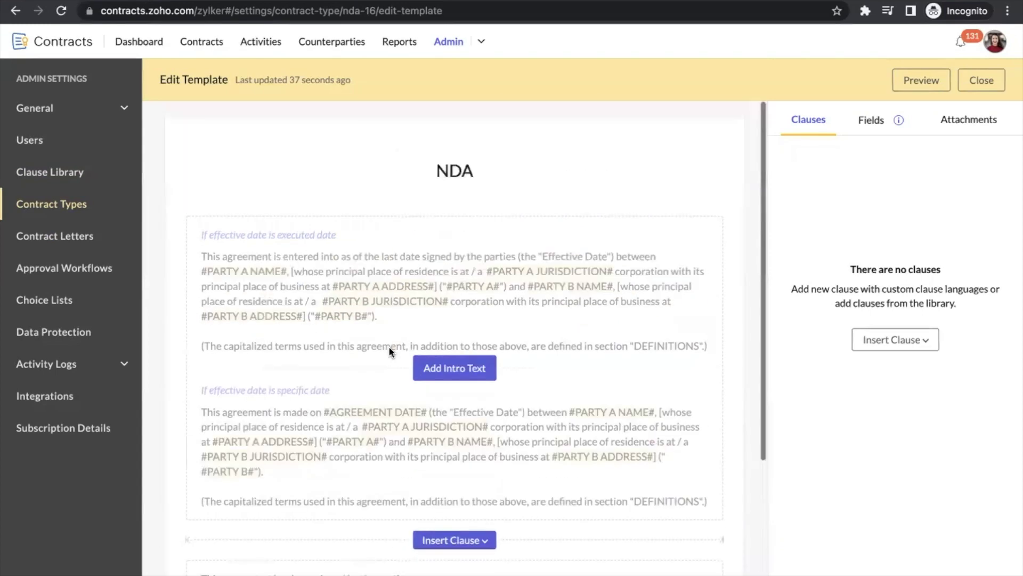
Step: Add the intro text after comparing its Specific date and Executed Date versions
click(447, 375)
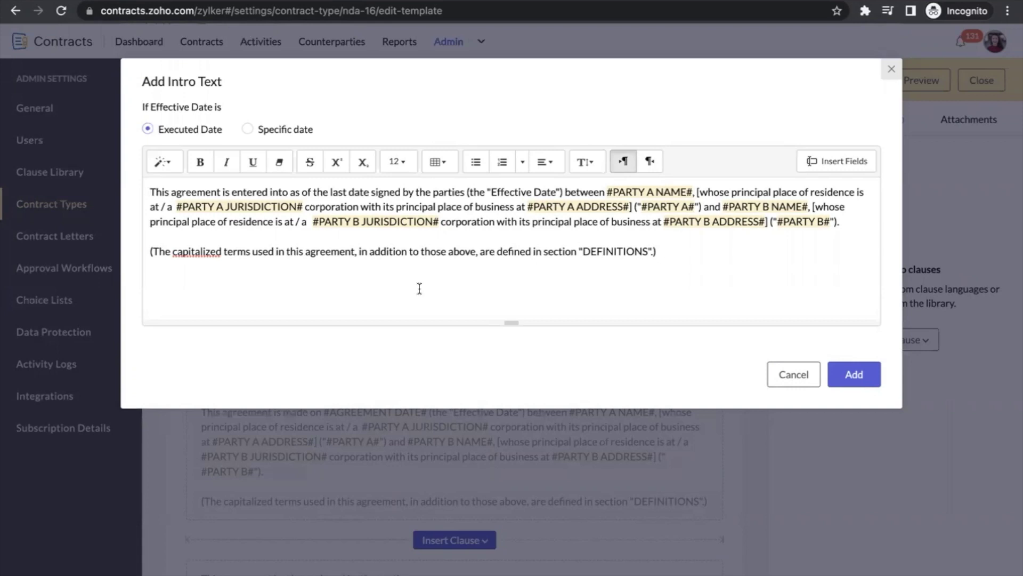
click(246, 129)
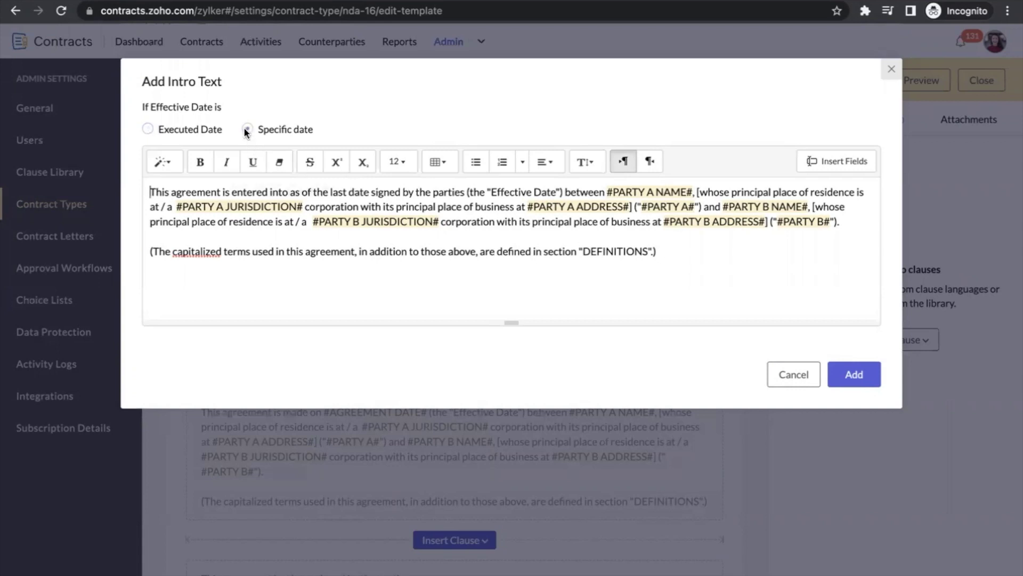
click(147, 129)
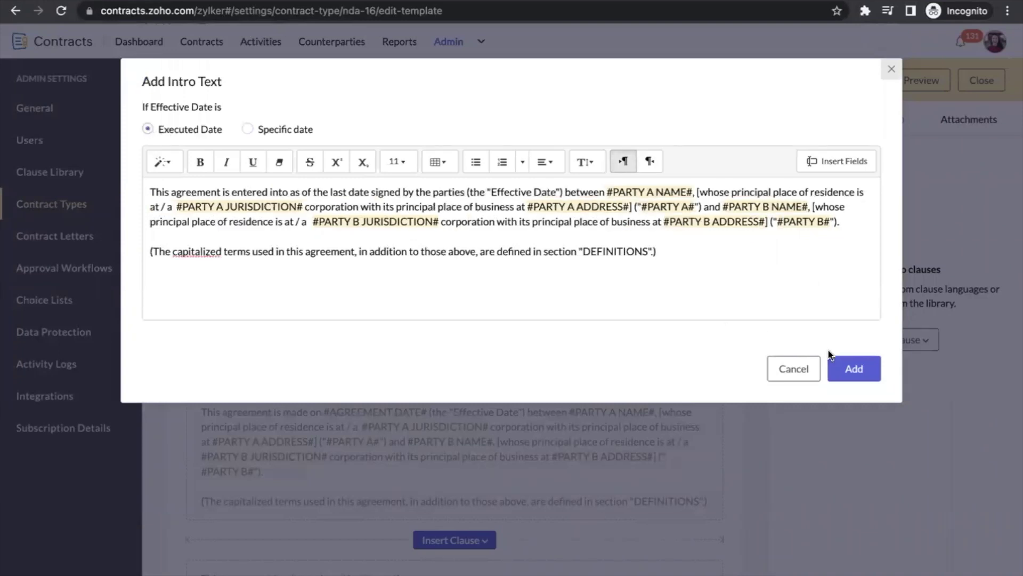
click(851, 367)
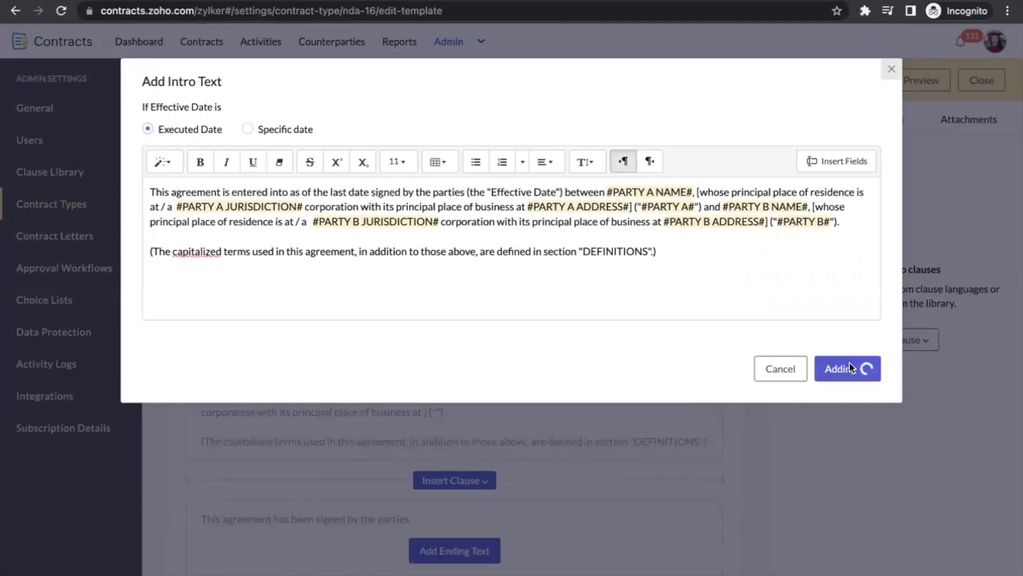
scroll(619, 430, down, 2)
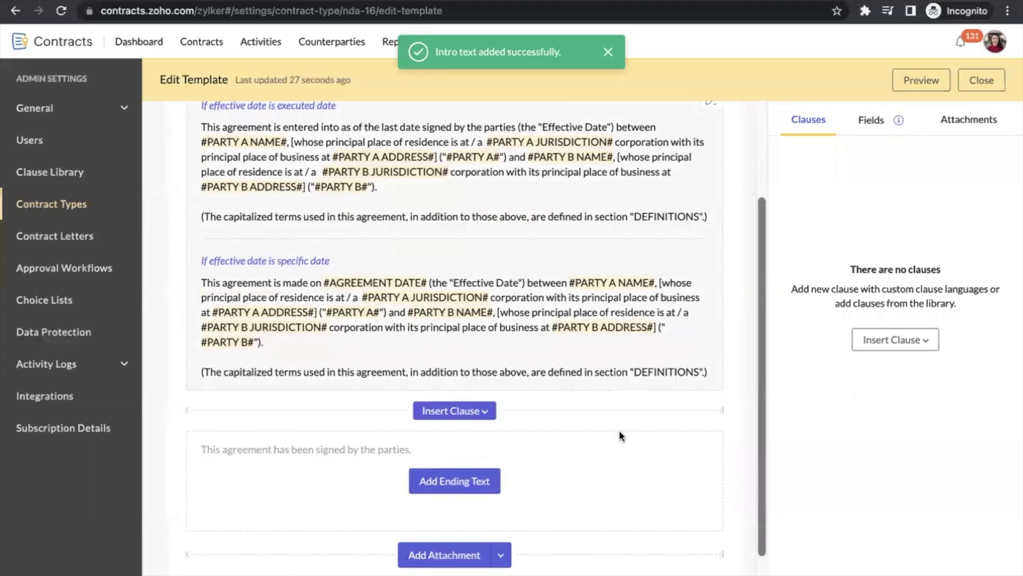
scroll(619, 436, down, 1)
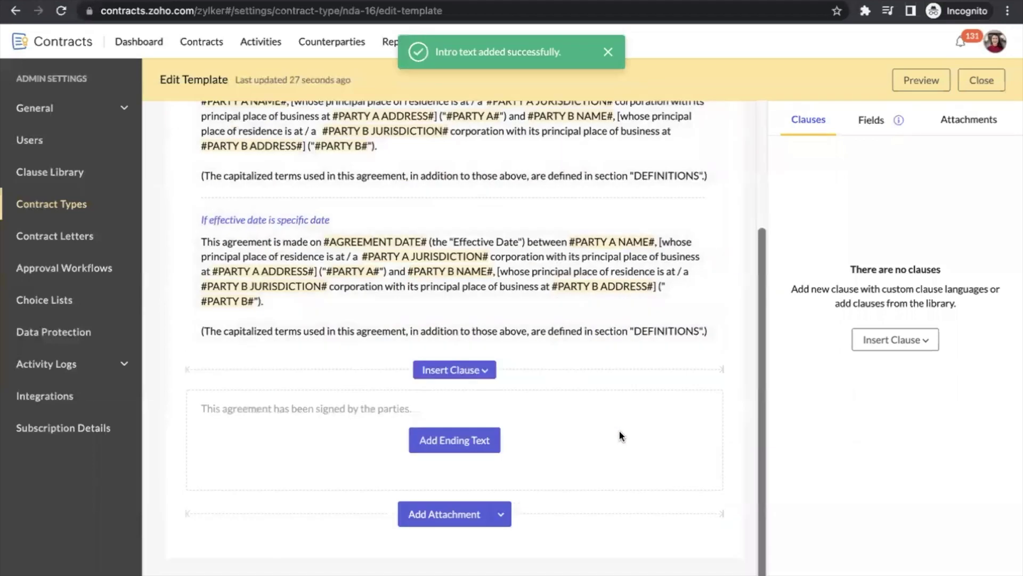
Step: Select Exchange of Information, Confidentiality Obligations, Confidential Information and Non-Confidential Information from the library
click(447, 371)
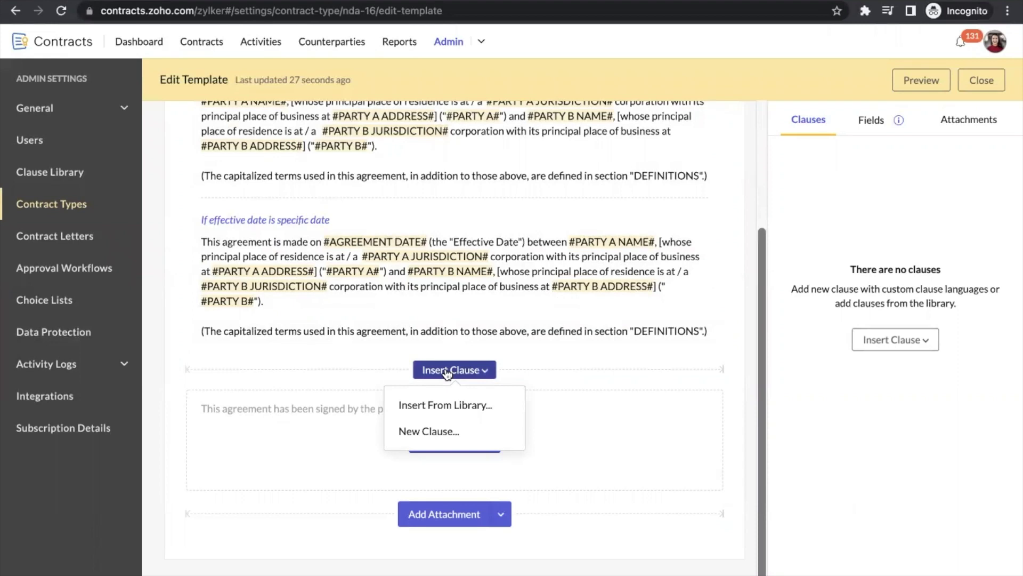
click(452, 410)
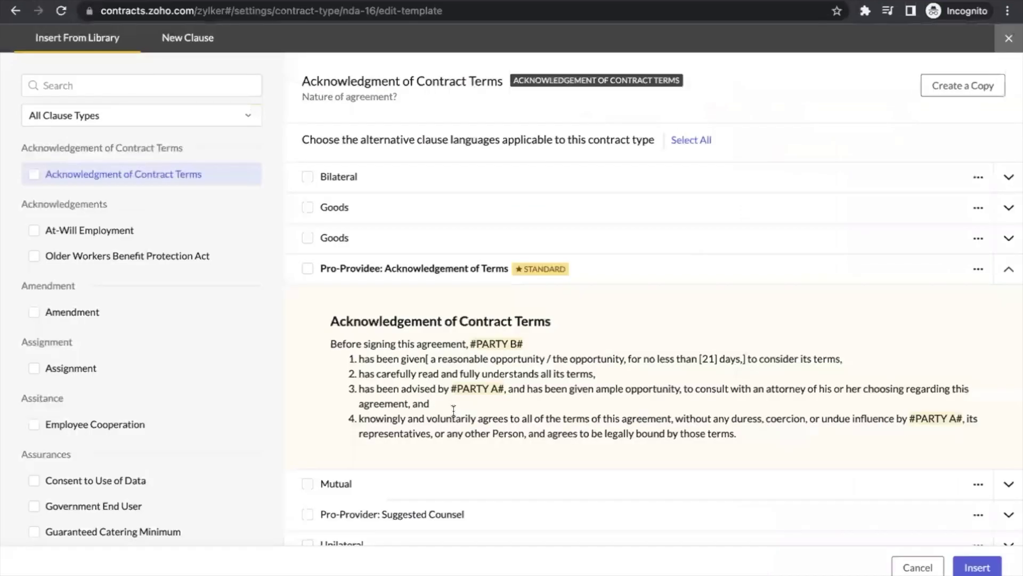
click(104, 86)
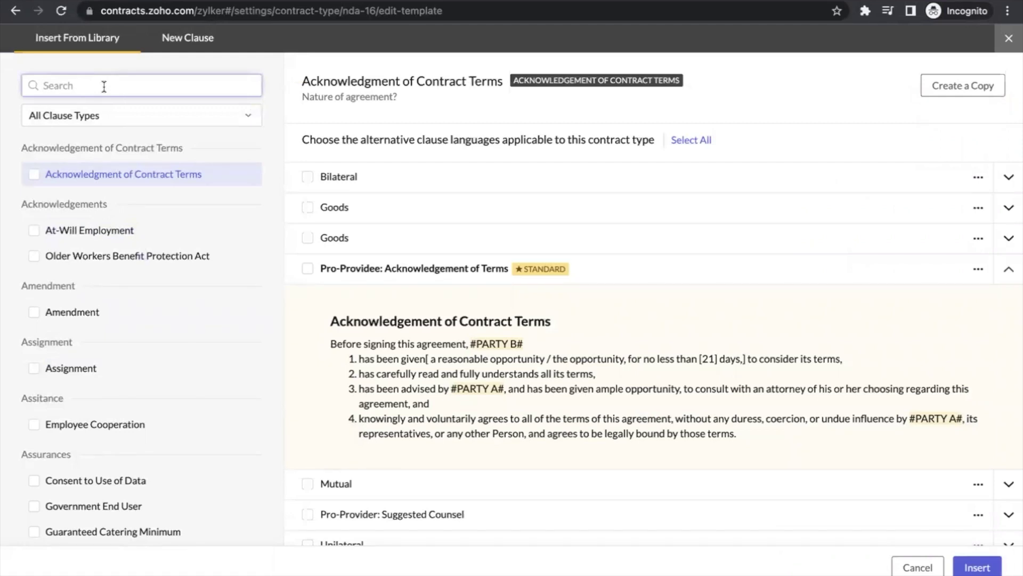
text(ex)
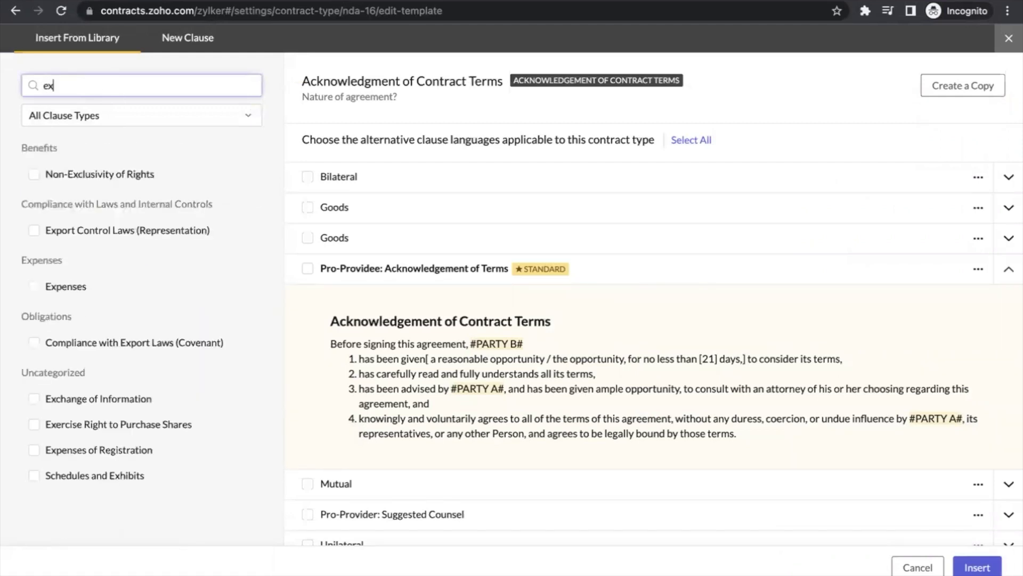
click(34, 398)
double_click(71, 91)
text(con)
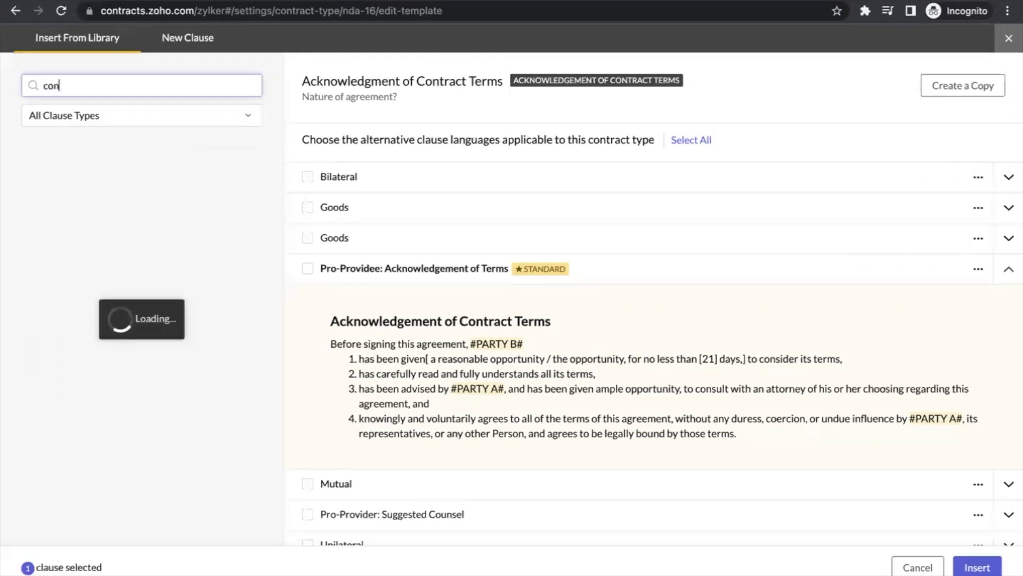
text(fide)
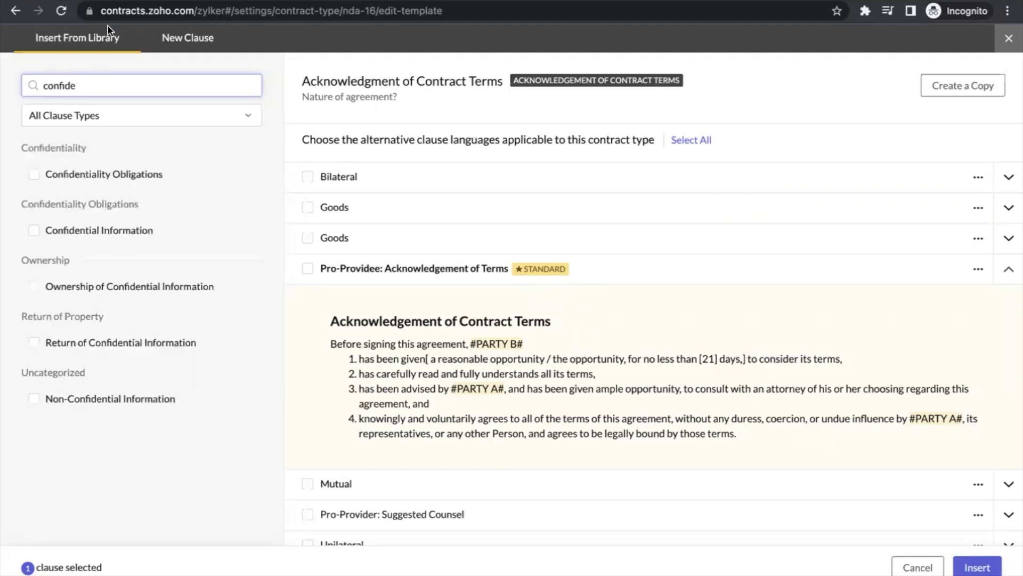
click(34, 174)
click(33, 230)
click(34, 399)
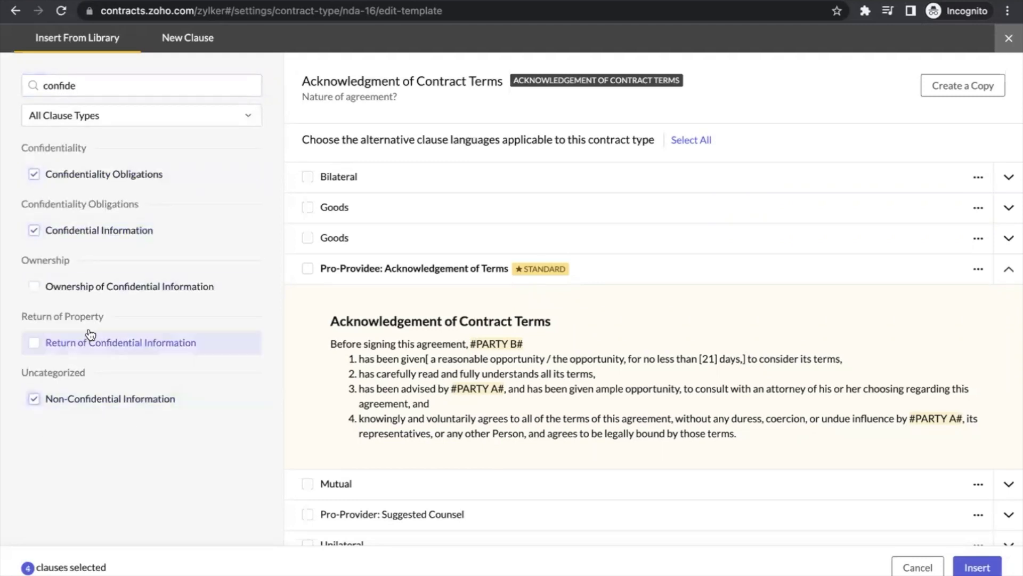
Step: Add Non-Disclosure of Agreement to the selection and insert all five clauses
double_click(85, 85)
text(non)
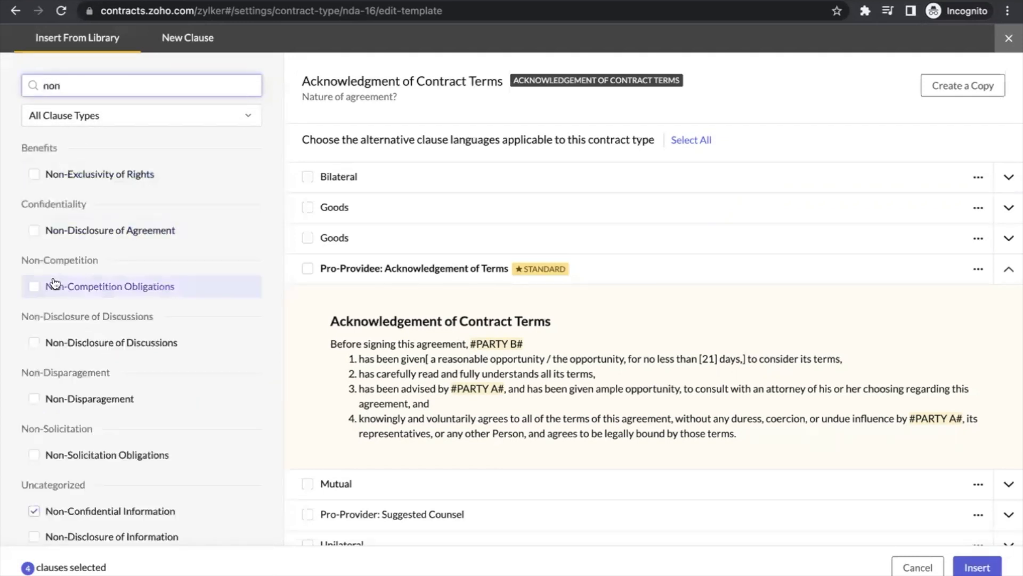
click(33, 231)
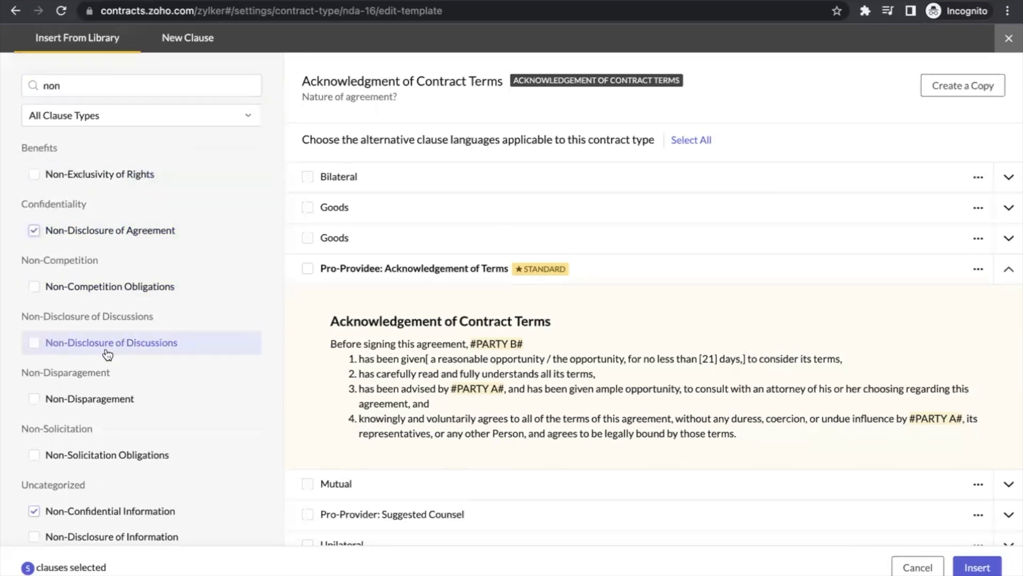
scroll(107, 352, down, 1)
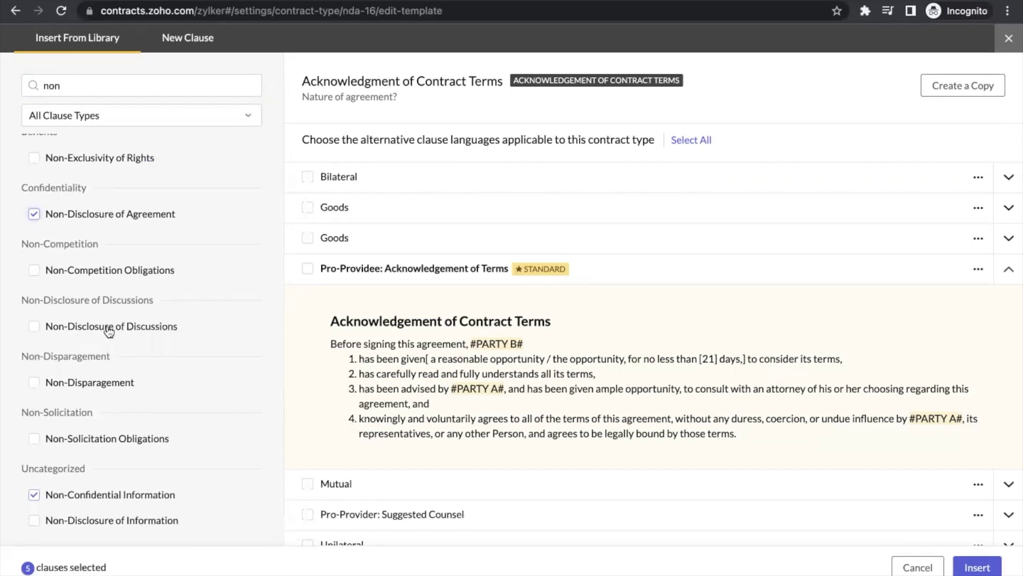
click(977, 568)
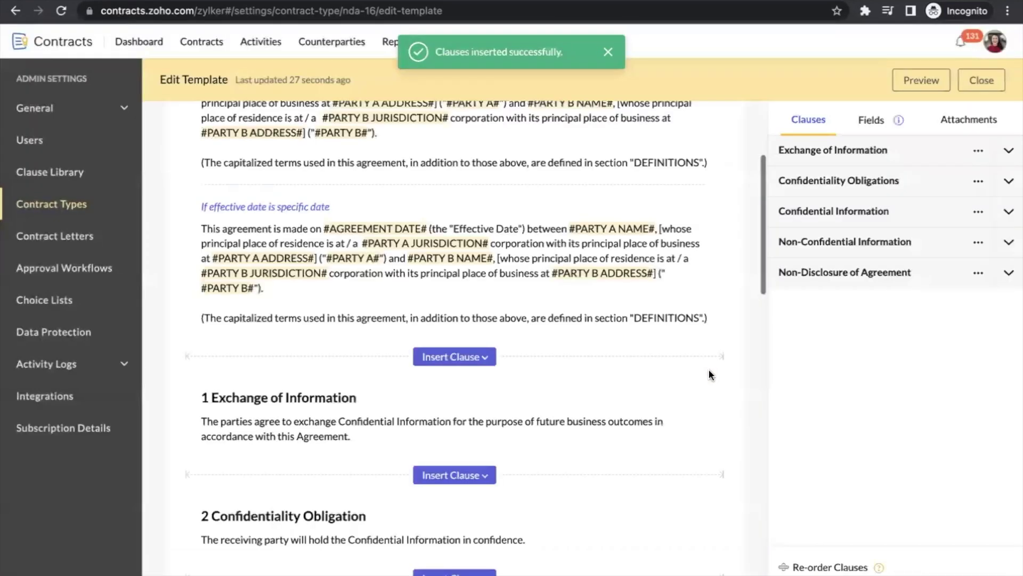
Step: Look over Confidential Information's alternative wordings and close them without changes
scroll(709, 375, down, 4)
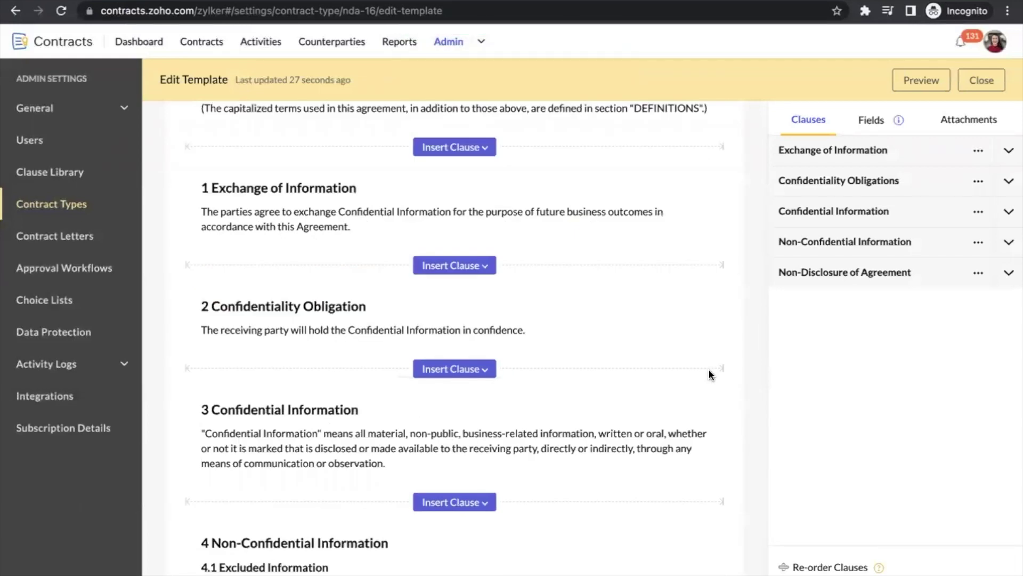
click(978, 212)
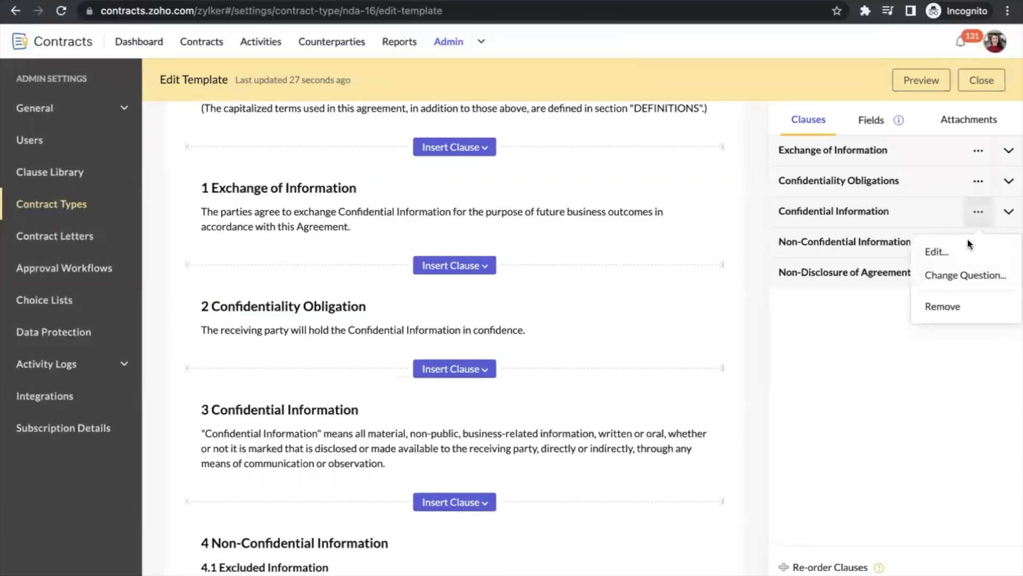
click(961, 246)
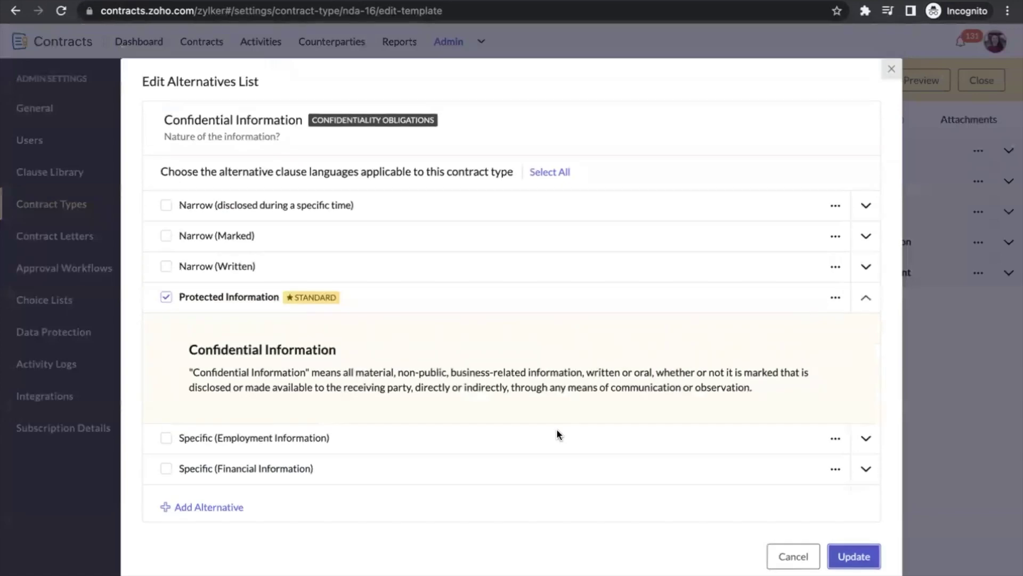
scroll(557, 433, down, 1)
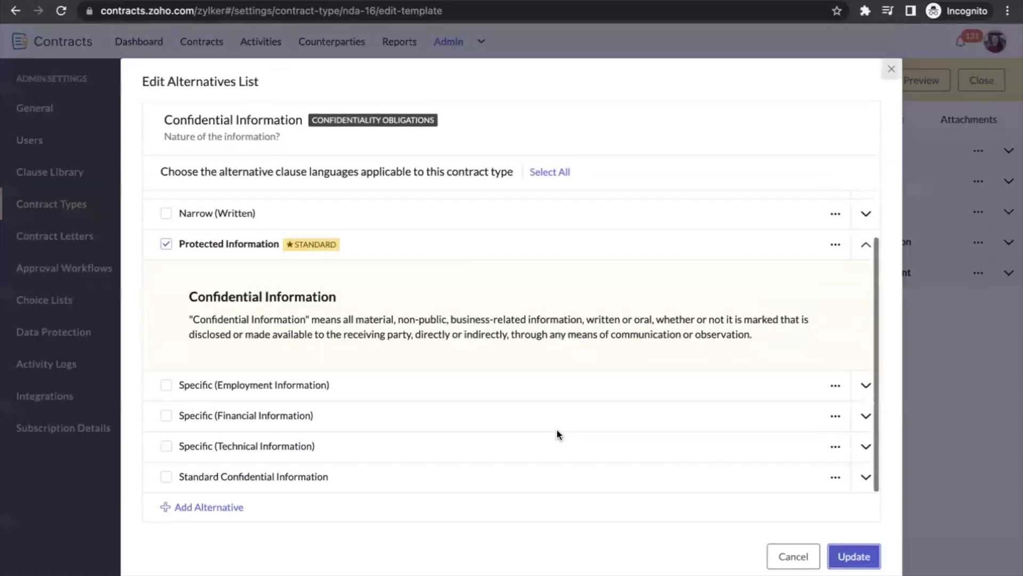
click(794, 555)
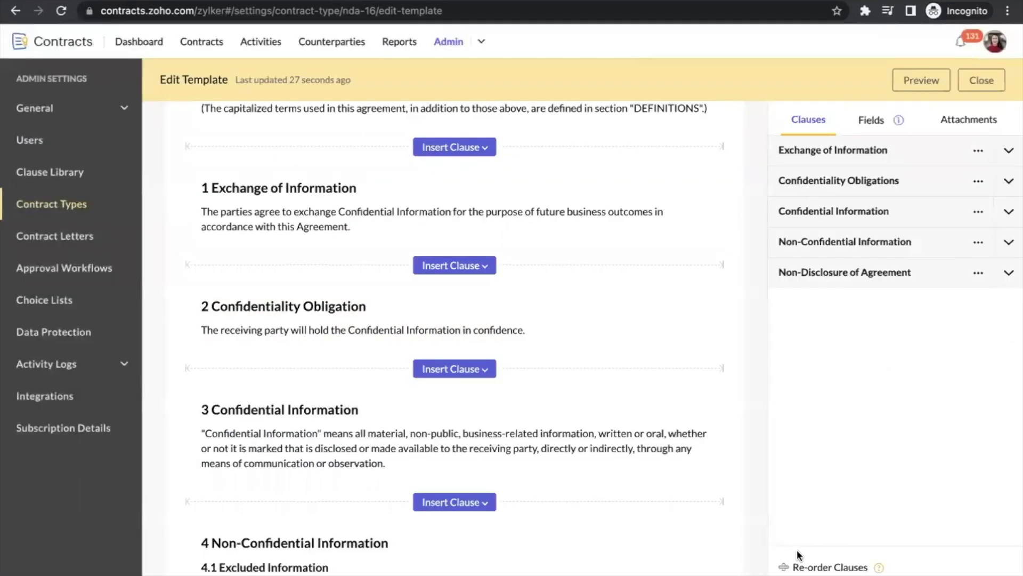
Step: Drag Confidential Information above Confidentiality Obligations in the re-order list
click(827, 566)
drag(851, 213, 850, 185)
scroll(457, 498, down, 10)
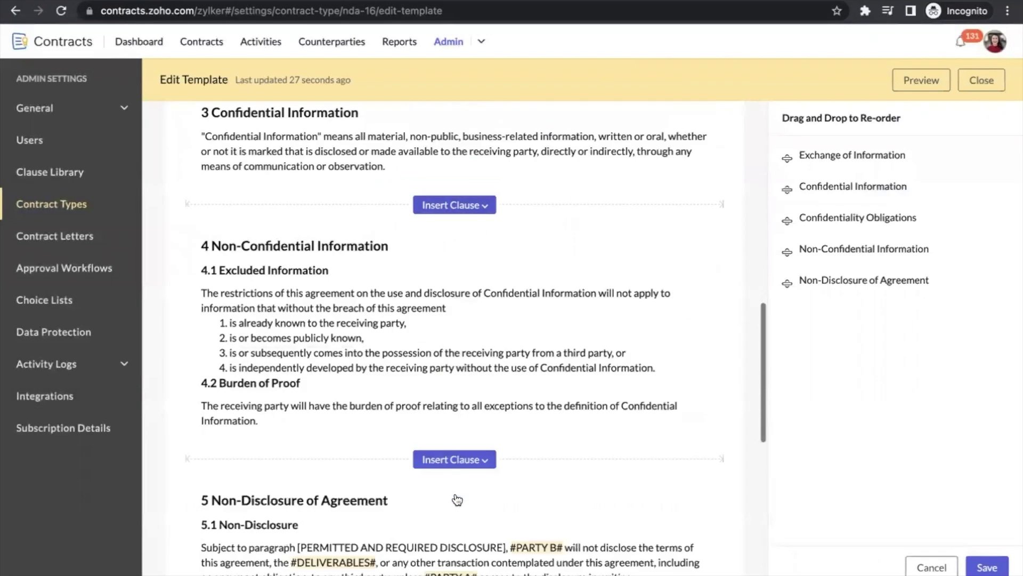
scroll(457, 497, down, 3)
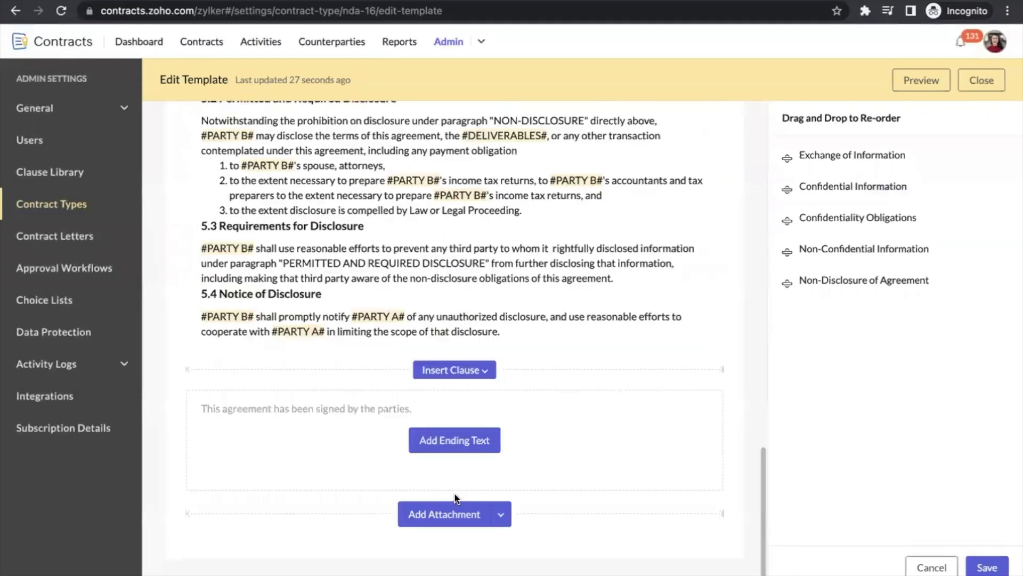
Step: Start the ending text with a 2x2 table on a new line below the closing sentence
click(455, 444)
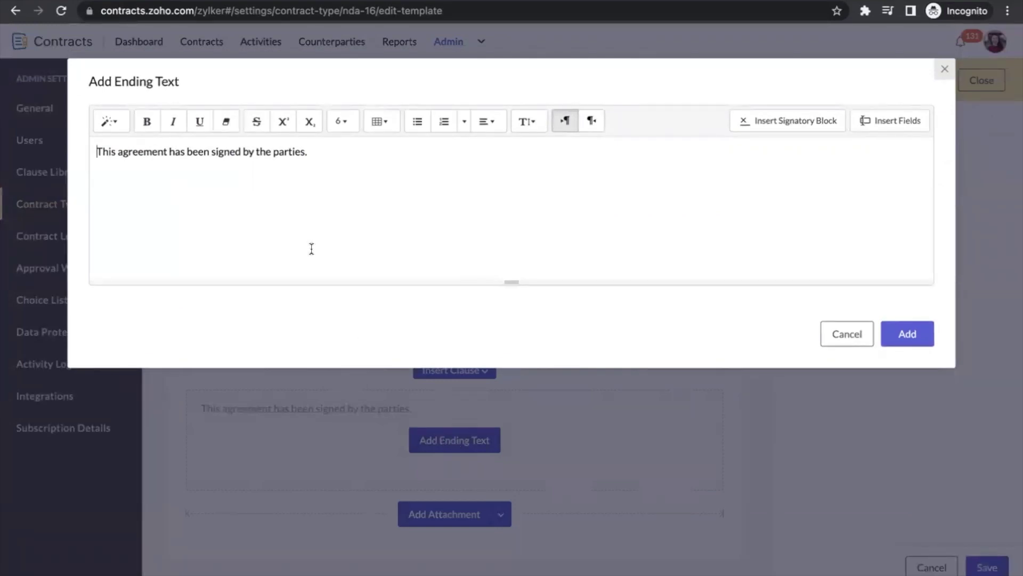
click(324, 184)
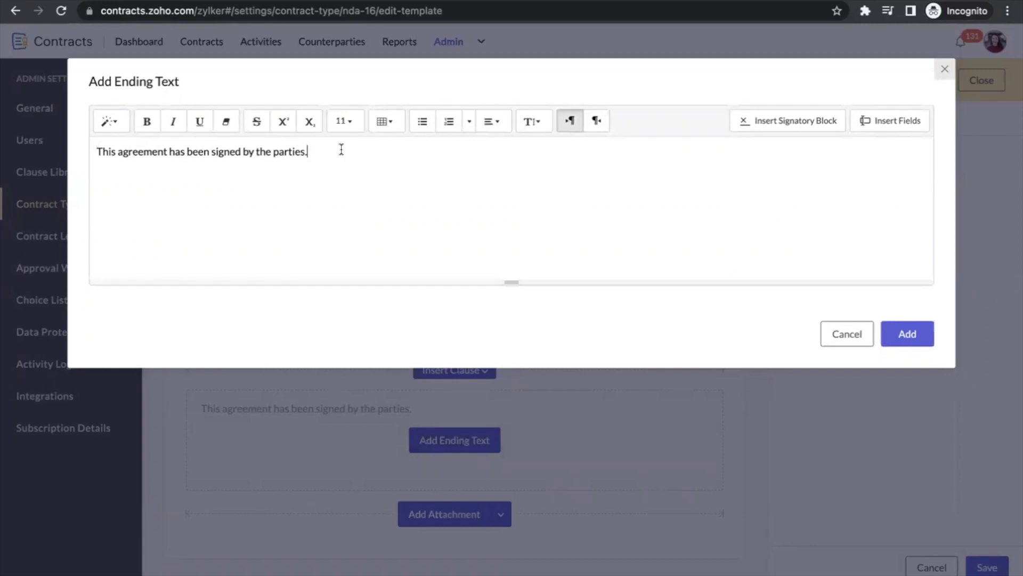
key(Return)
click(382, 127)
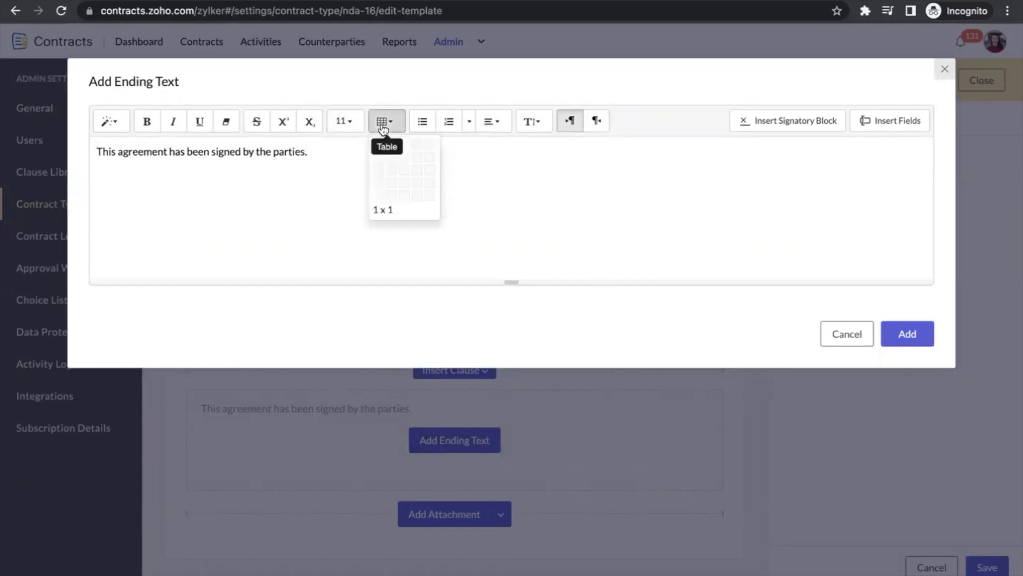
click(388, 161)
Step: Insert the #PARTY A# and #PARTY B# fields into the table's two first-row cells
click(361, 169)
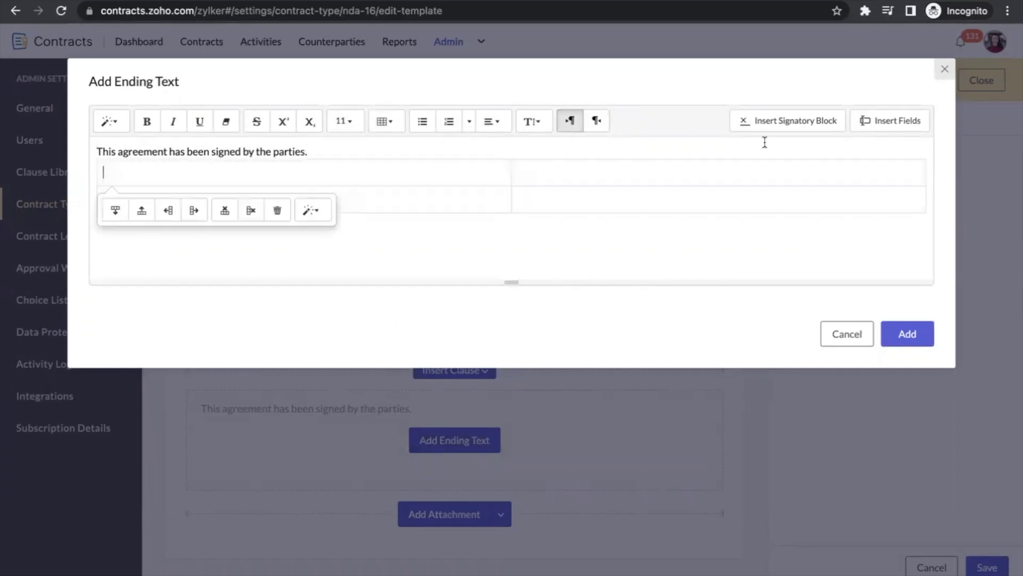
click(775, 124)
scroll(598, 259, down, 3)
click(595, 240)
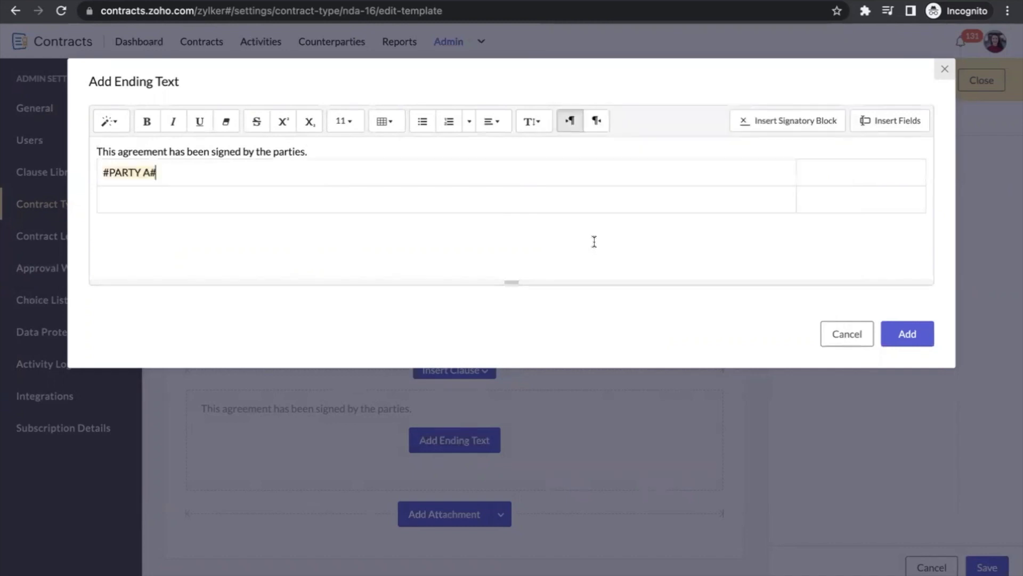
click(805, 173)
click(882, 120)
scroll(639, 219, down, 3)
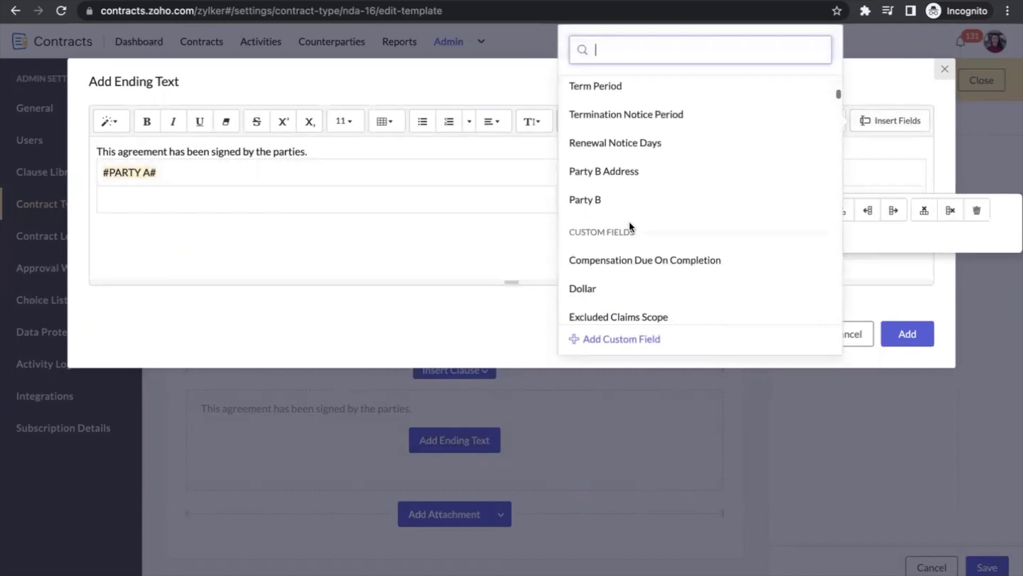
click(608, 205)
Step: Add signatory blocks under Party A and Party B, then save the ending text
click(473, 203)
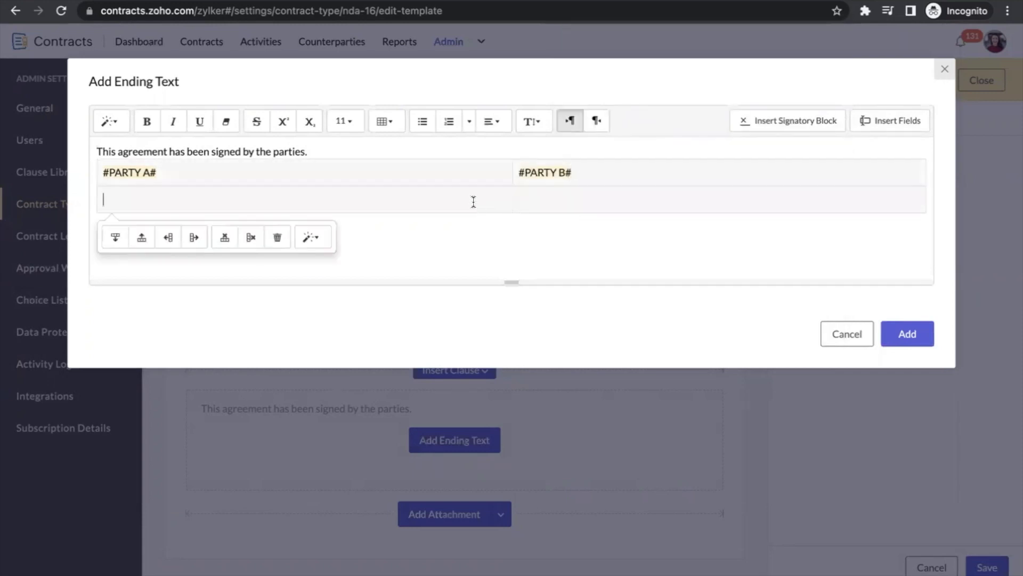
click(781, 122)
click(663, 206)
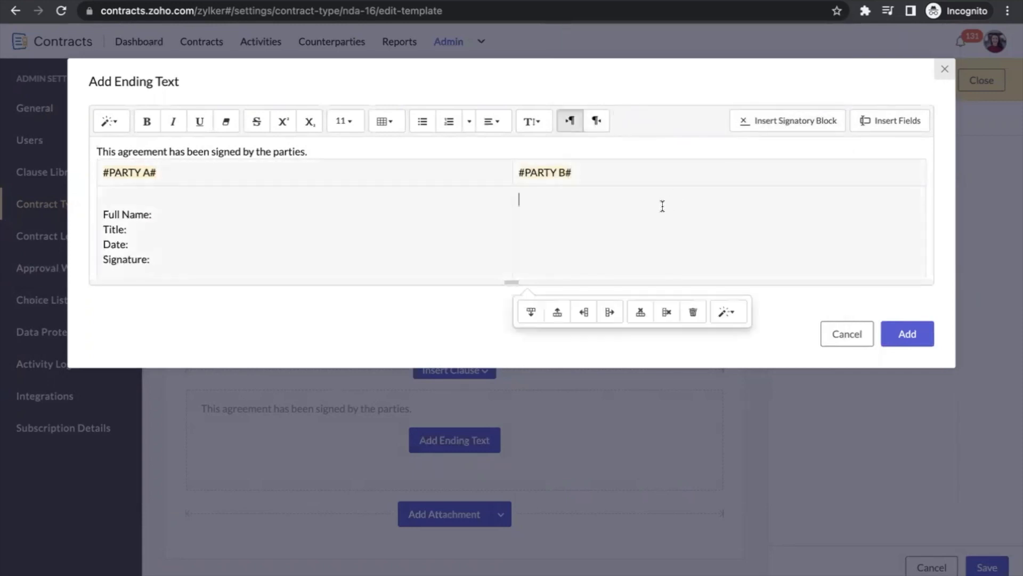
click(810, 127)
click(912, 339)
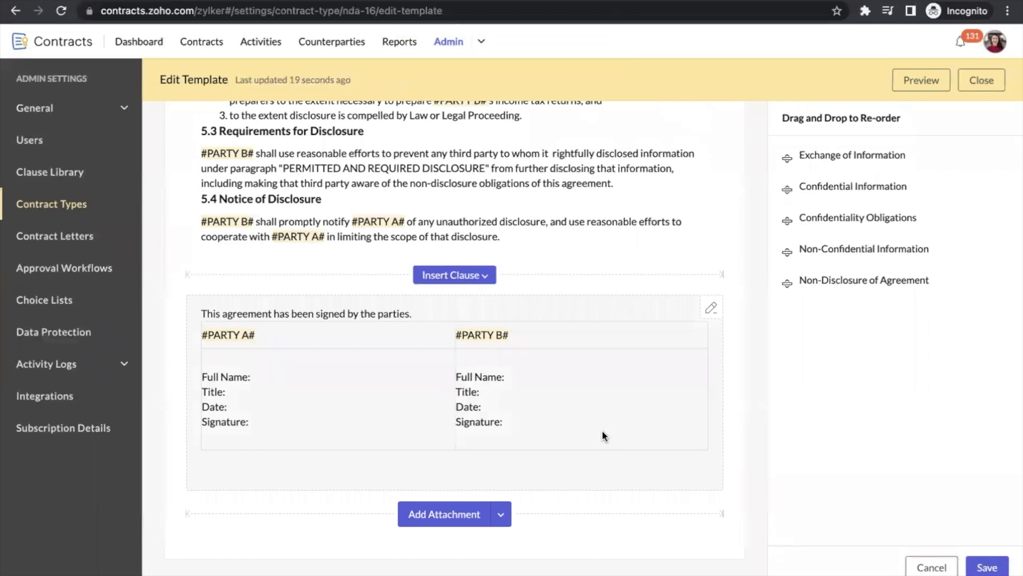
Step: Exit the Edit Template page back to the NDA contract type with 5 clauses and 32 fields
scroll(602, 429, up, 15)
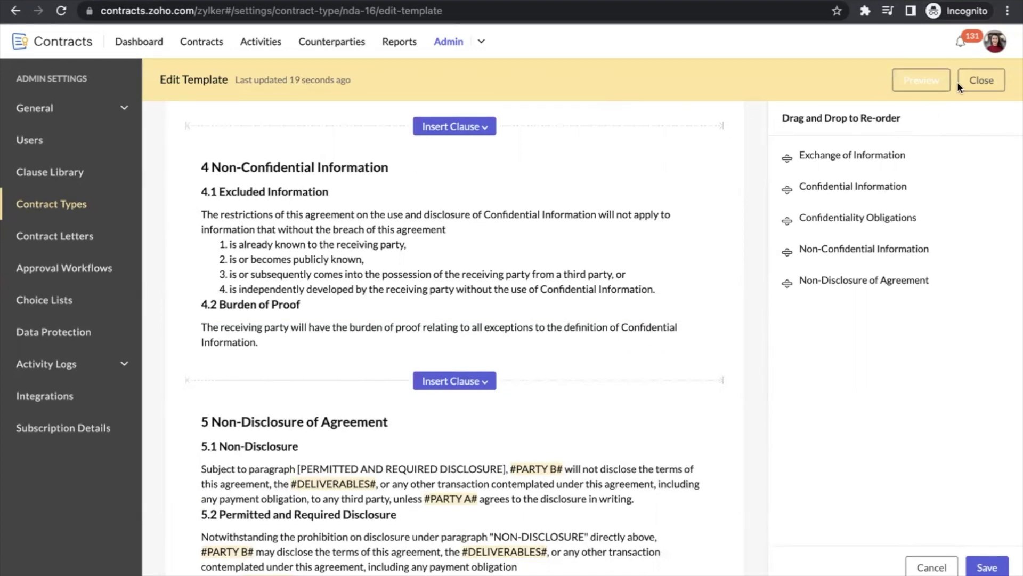
click(983, 81)
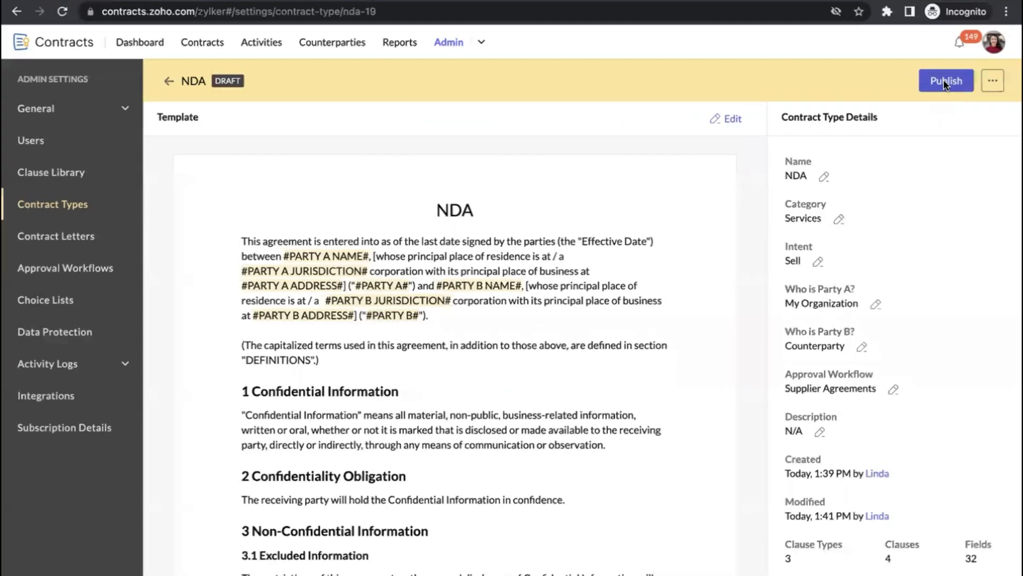
Step: Publish the NDA contract type
click(944, 81)
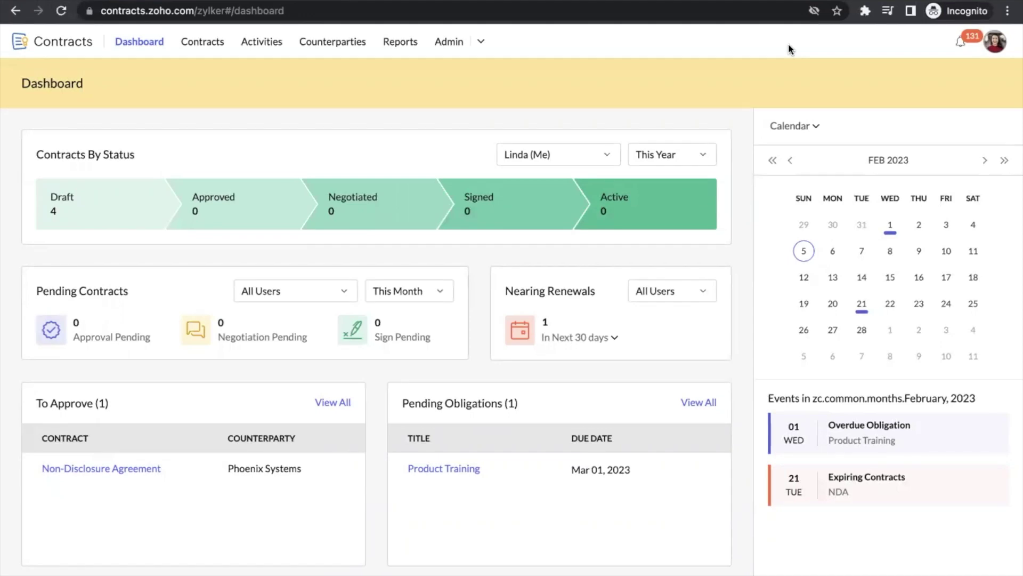
Step: Browse My Contracts, scrolling through the NDA, MSA and Data Sharing Agreement entries
click(212, 47)
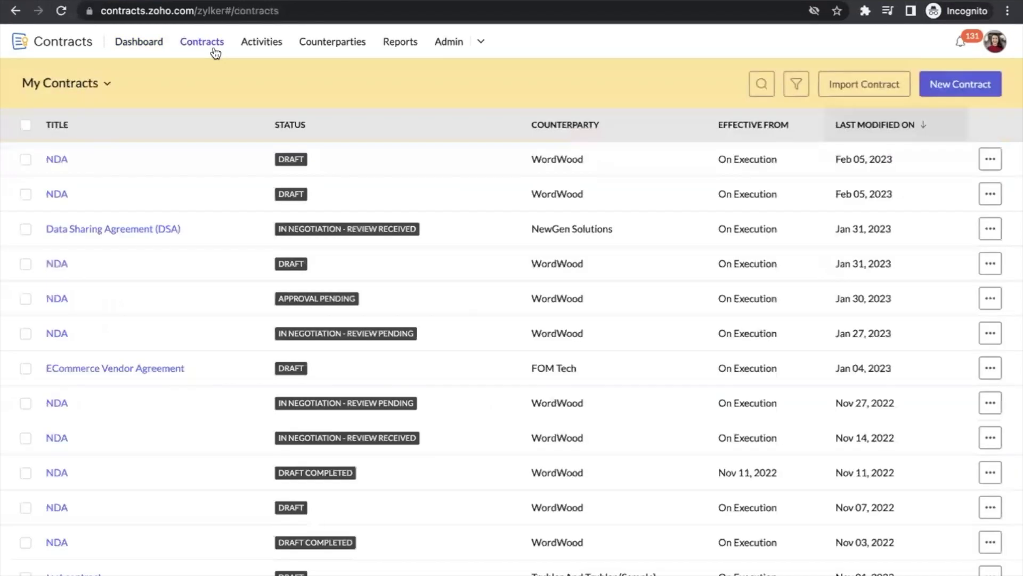
scroll(265, 304, down, 5)
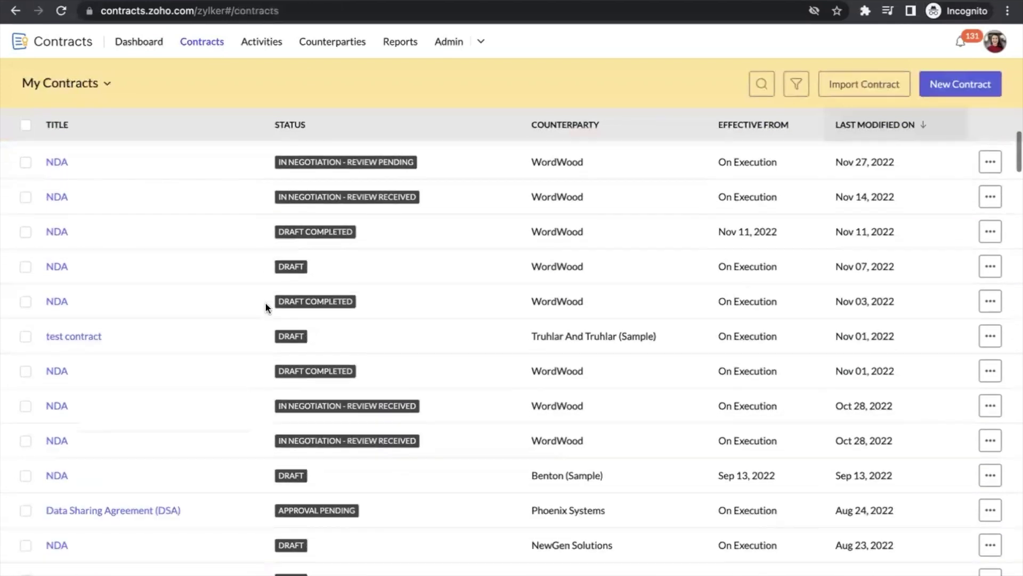
scroll(266, 305, down, 7)
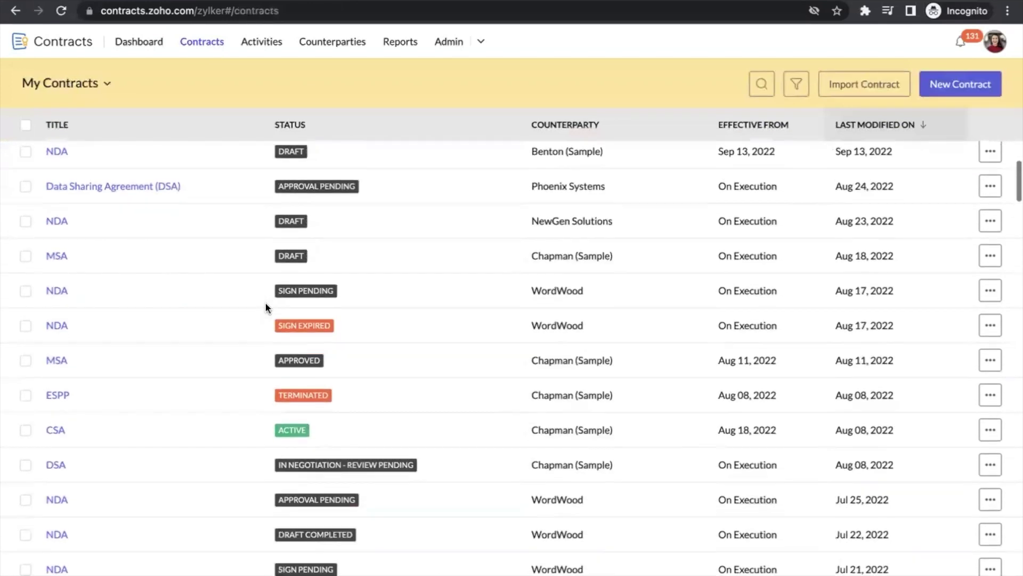
scroll(266, 307, down, 1)
scroll(265, 307, down, 7)
scroll(265, 307, down, 1)
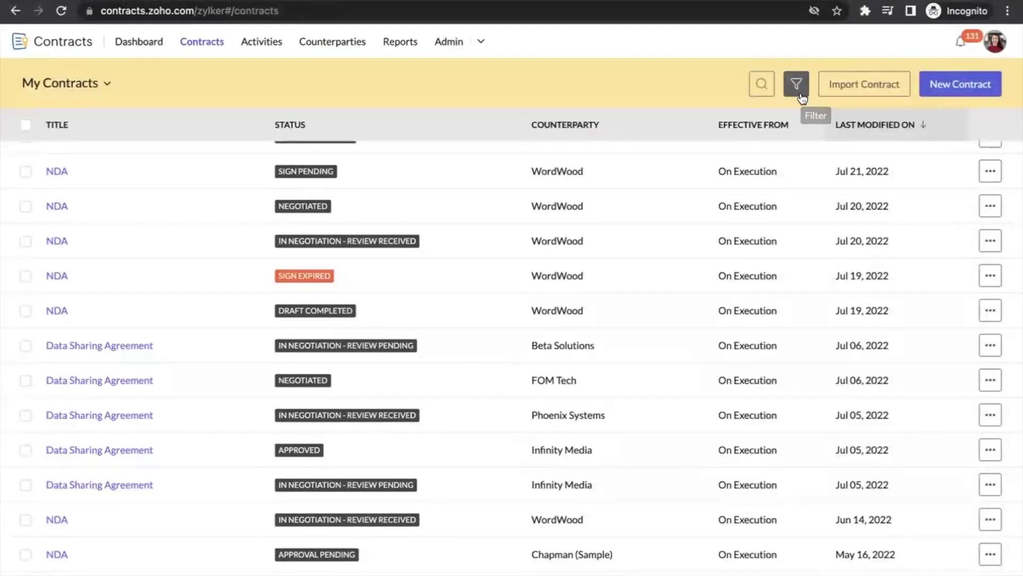
Step: Look over the Import Contract options and statuses, then close the import window
click(892, 86)
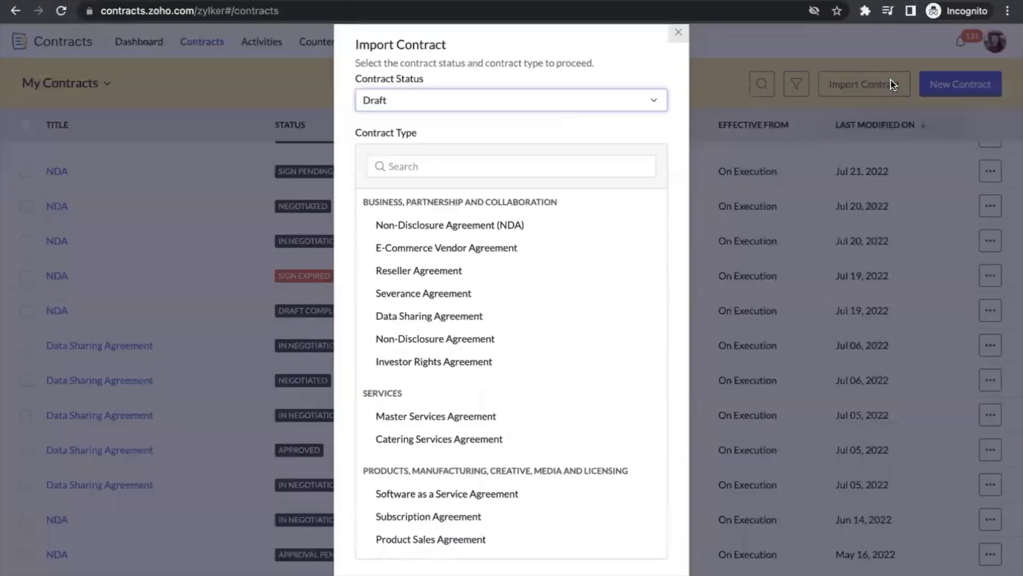
click(610, 96)
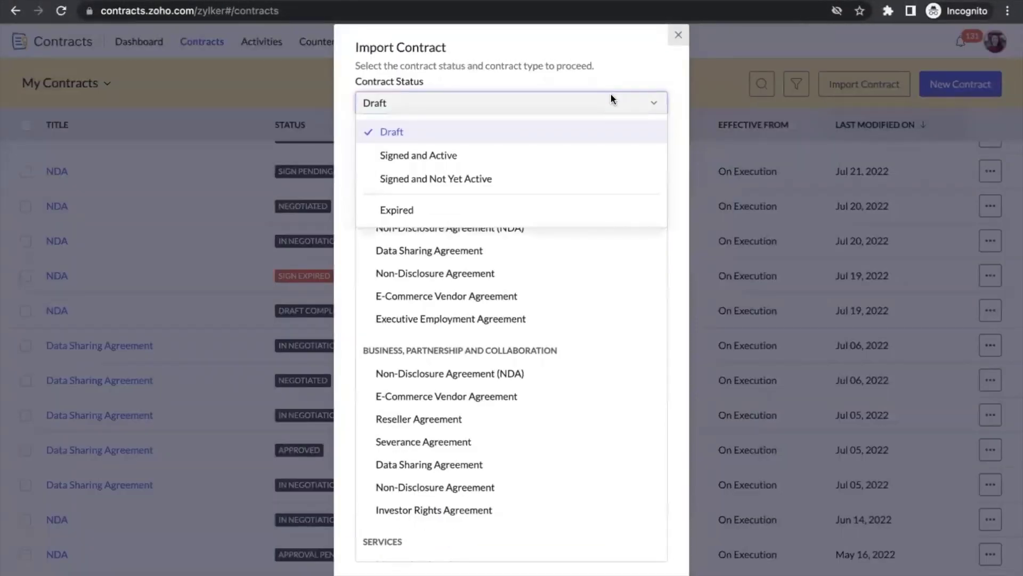
click(676, 43)
Step: Create a new contract of type Non-Disclosure Agreement (NDA) from Recently Used
click(944, 88)
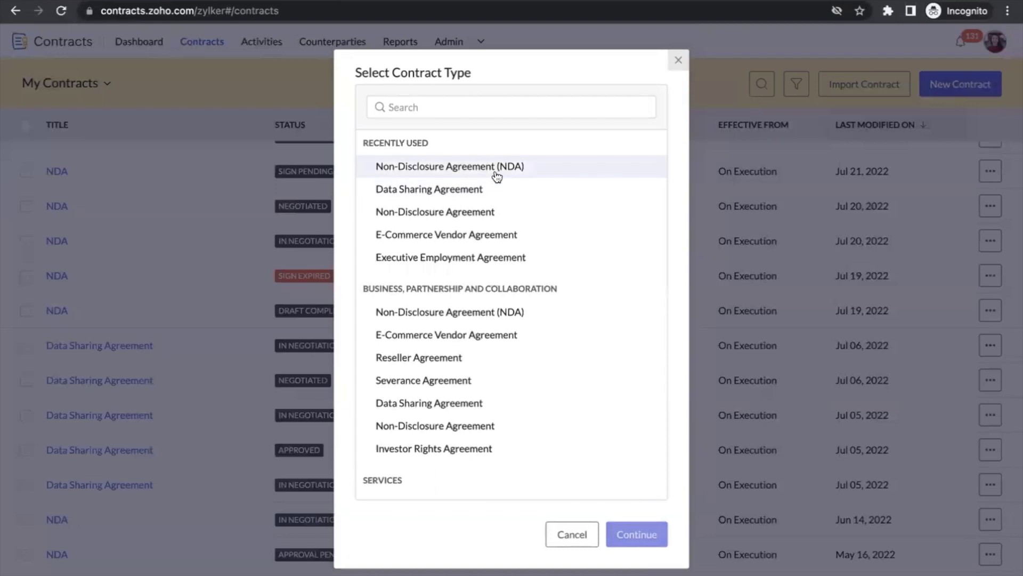
click(496, 172)
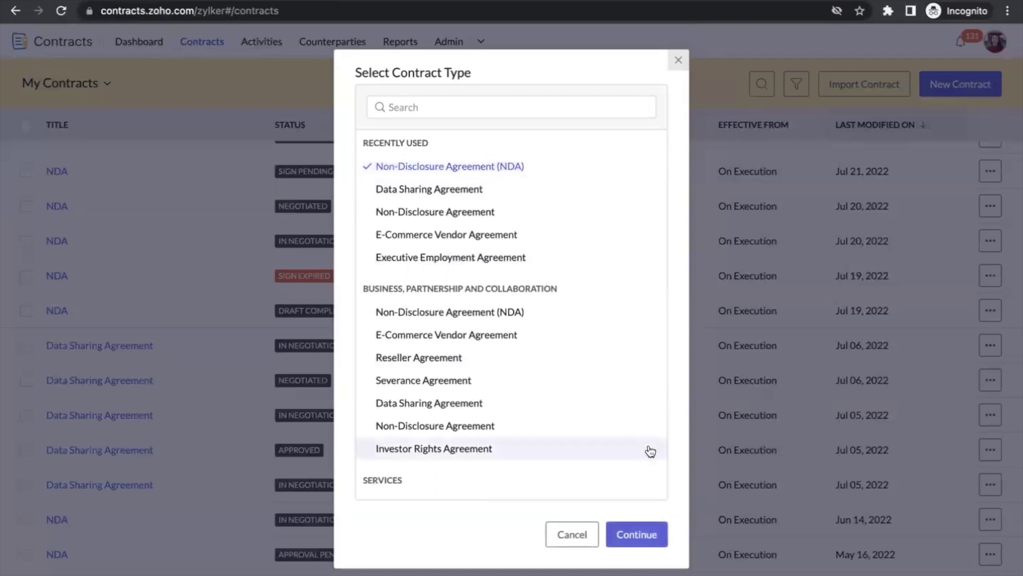
click(644, 533)
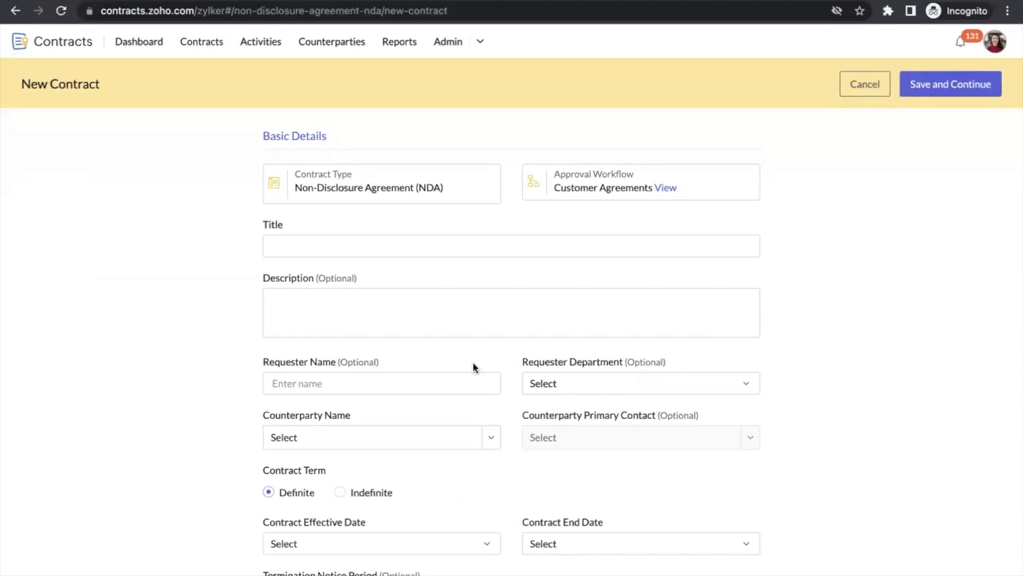
Step: Title the contract NDA, choose WordWood as counterparty and set its primary contact
click(442, 233)
text(NDA)
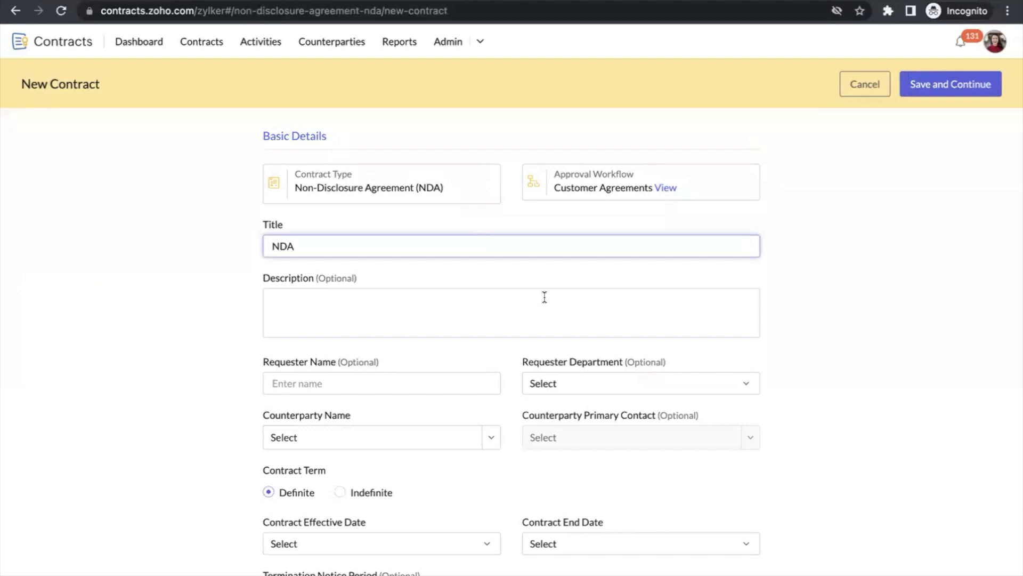
scroll(544, 318, down, 3)
click(486, 319)
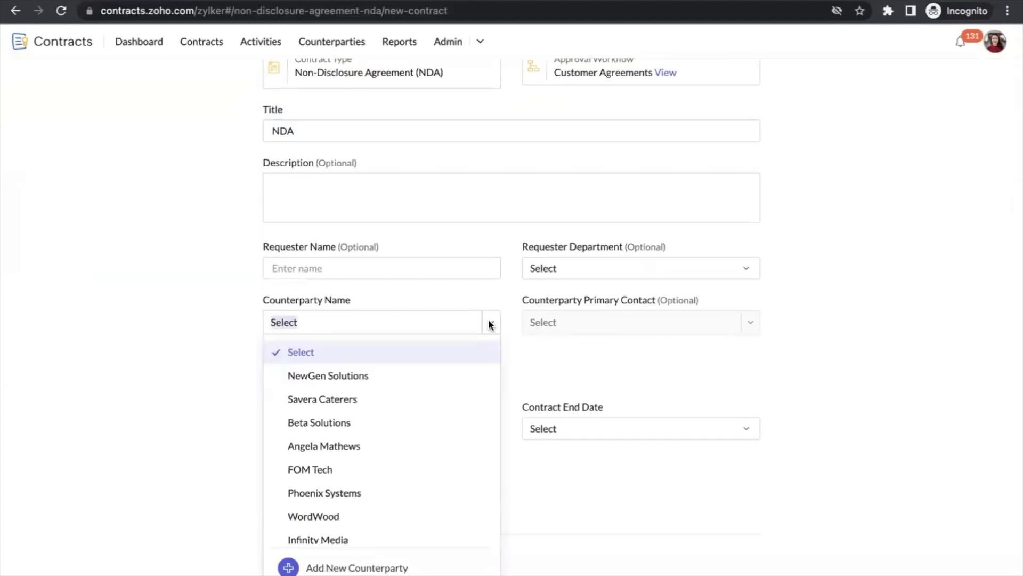
click(388, 512)
click(750, 317)
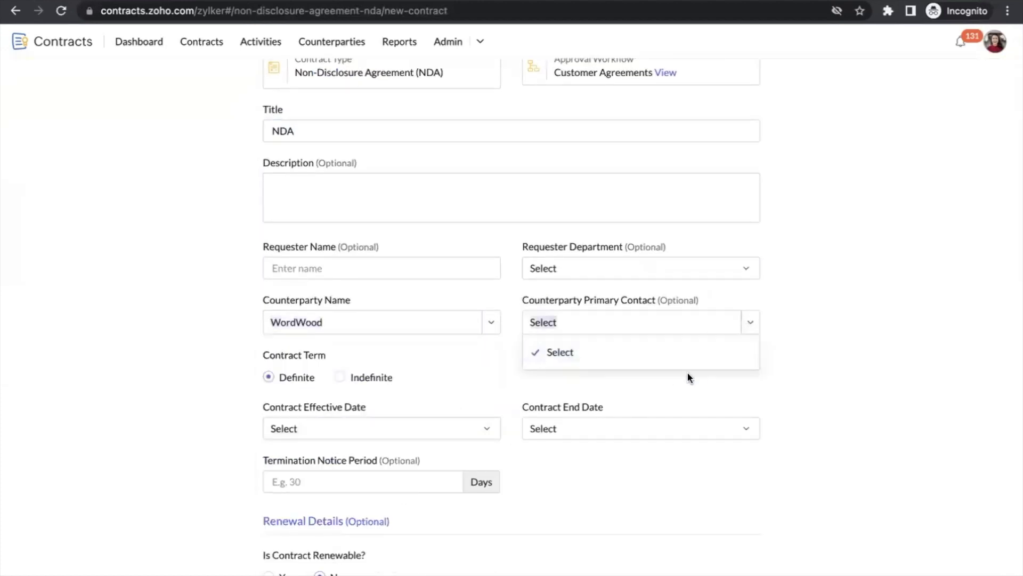
click(654, 377)
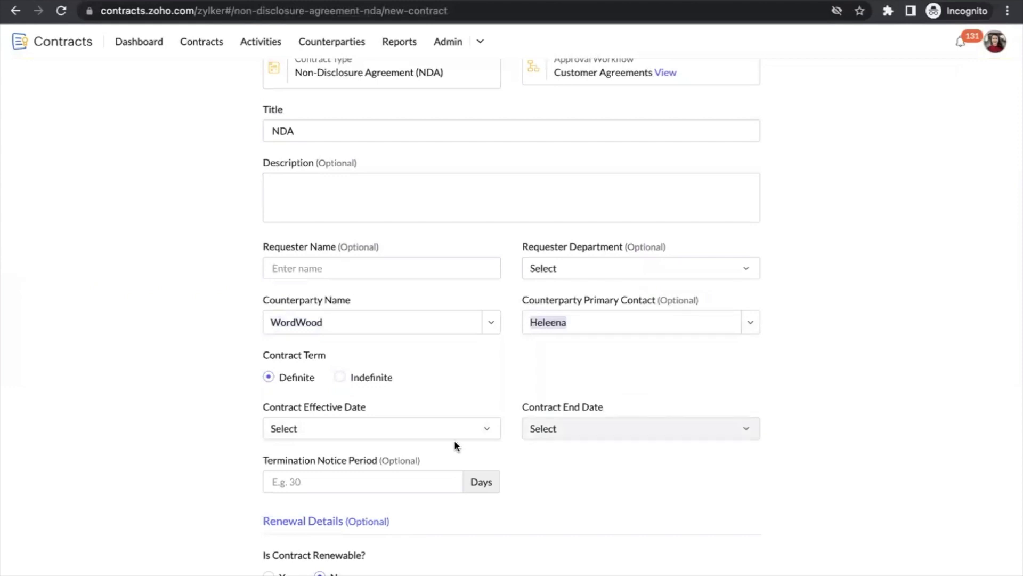
Step: Make it effective On Execution, ending after 2 Years, with 30-day termination notice
click(429, 428)
click(376, 507)
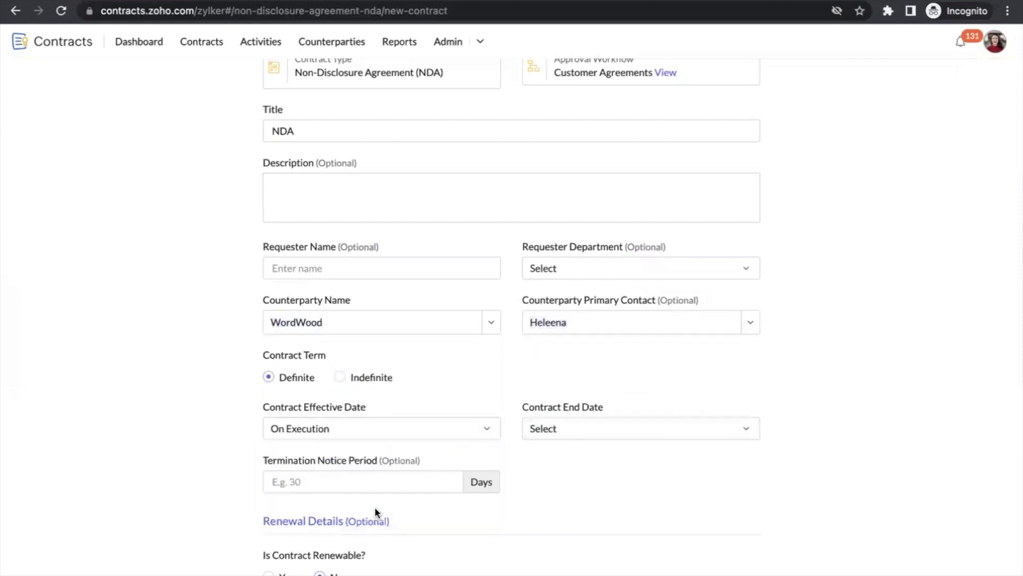
click(608, 437)
click(586, 480)
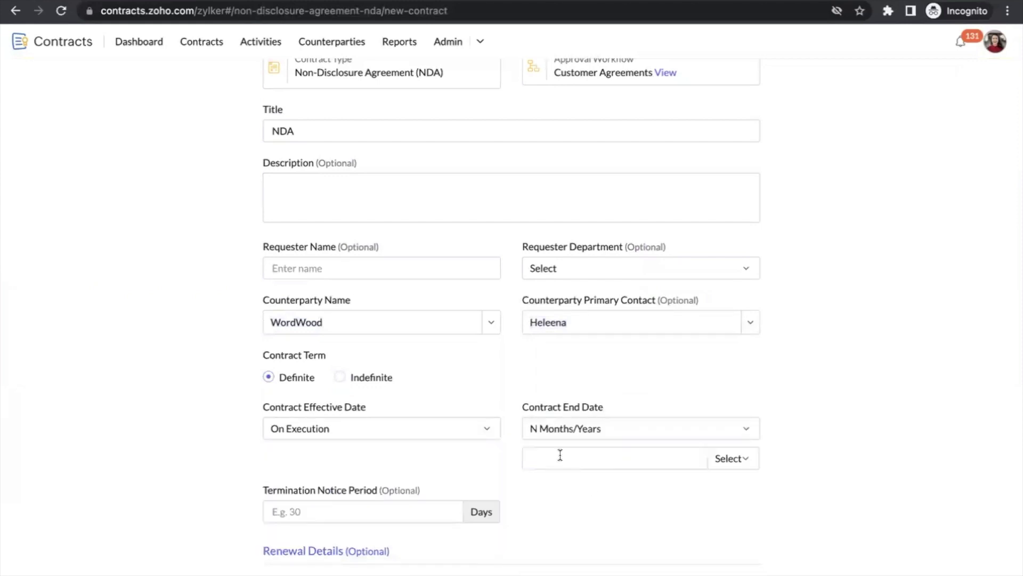
click(560, 453)
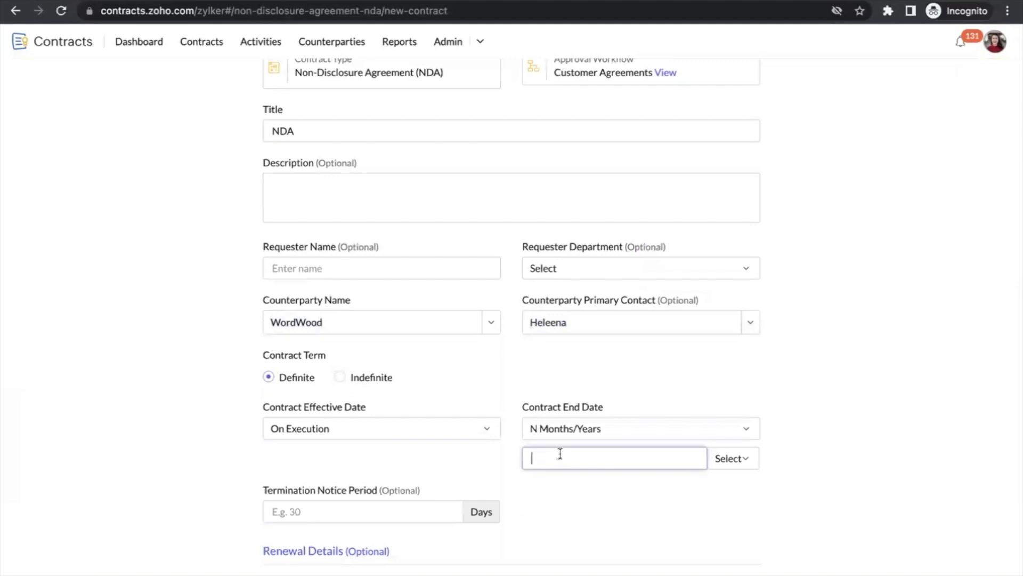
click(743, 460)
click(744, 533)
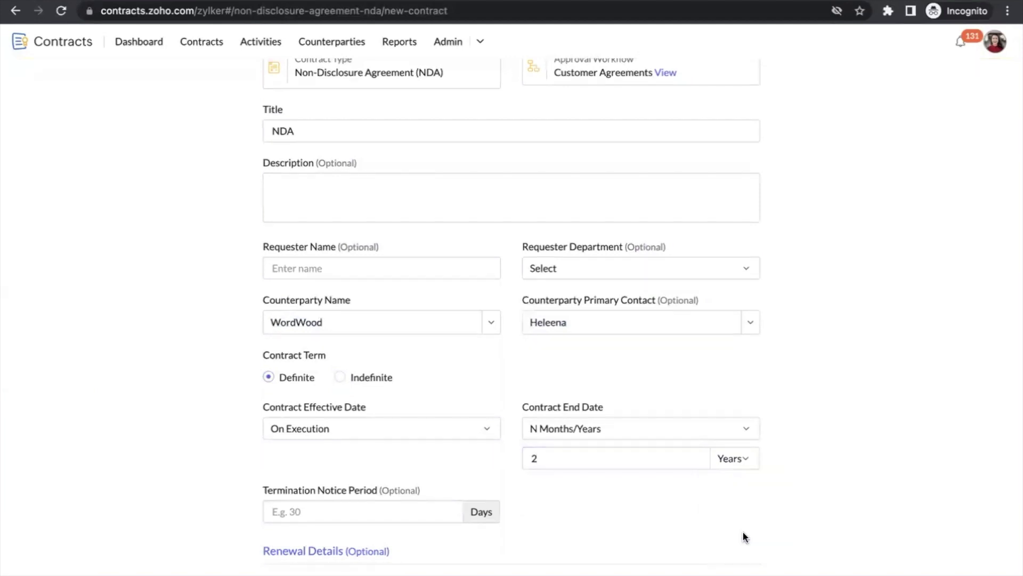
click(373, 514)
text(30)
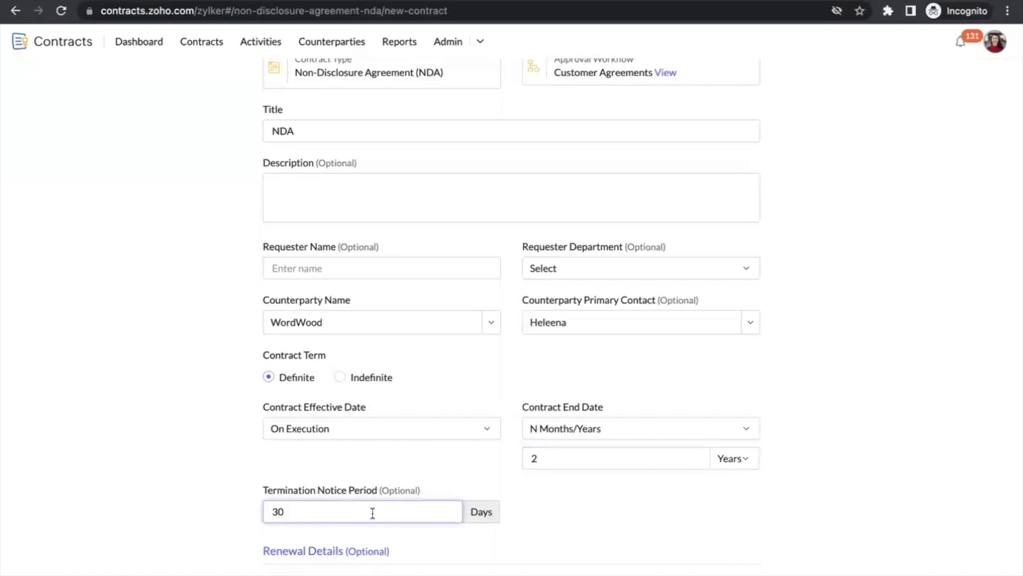
scroll(373, 513, down, 5)
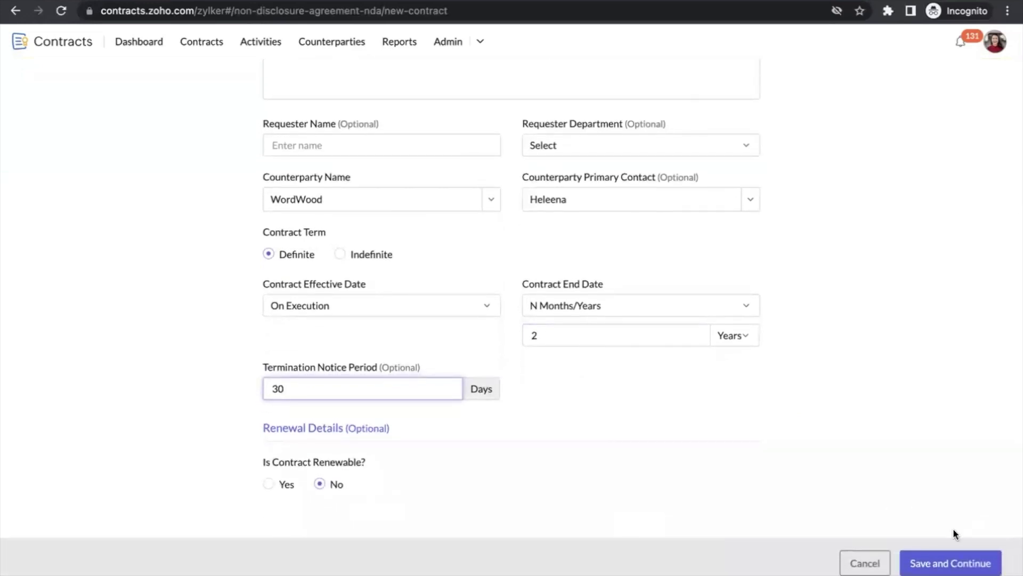
Step: Save the contract details and scroll through the generated NDA draft's Zylker and WordWood text
click(931, 566)
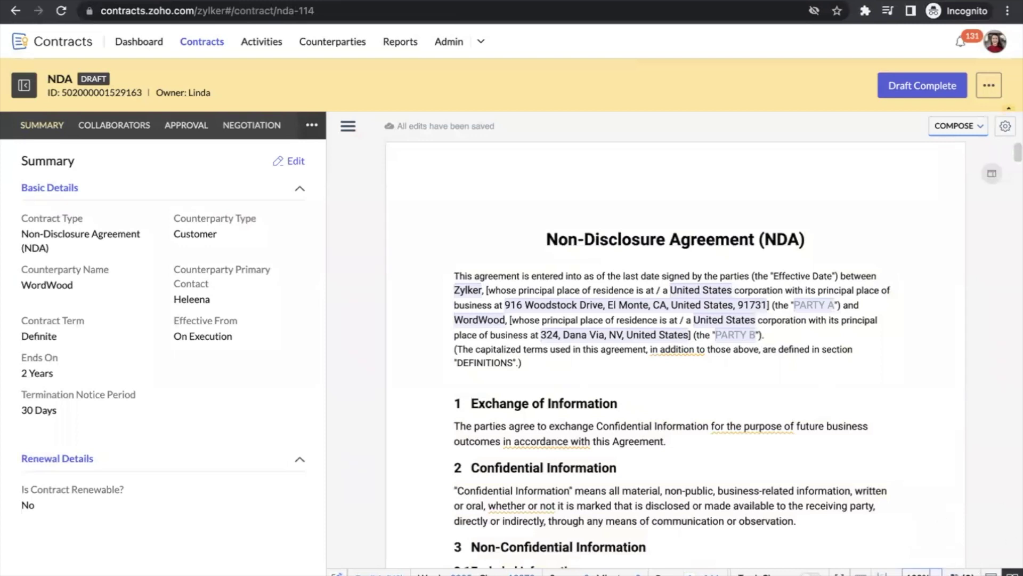
scroll(742, 520, down, 6)
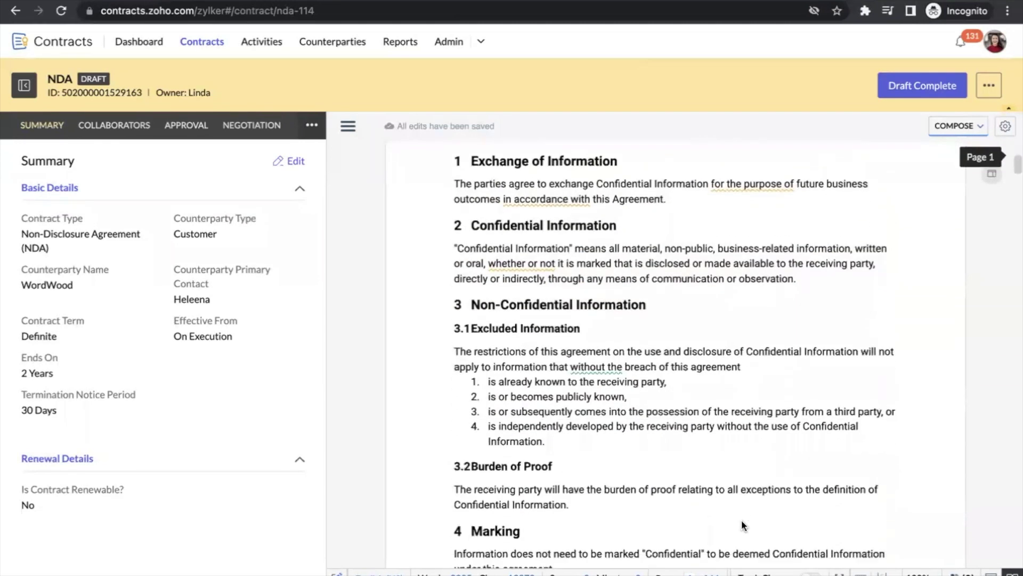
scroll(740, 520, down, 4)
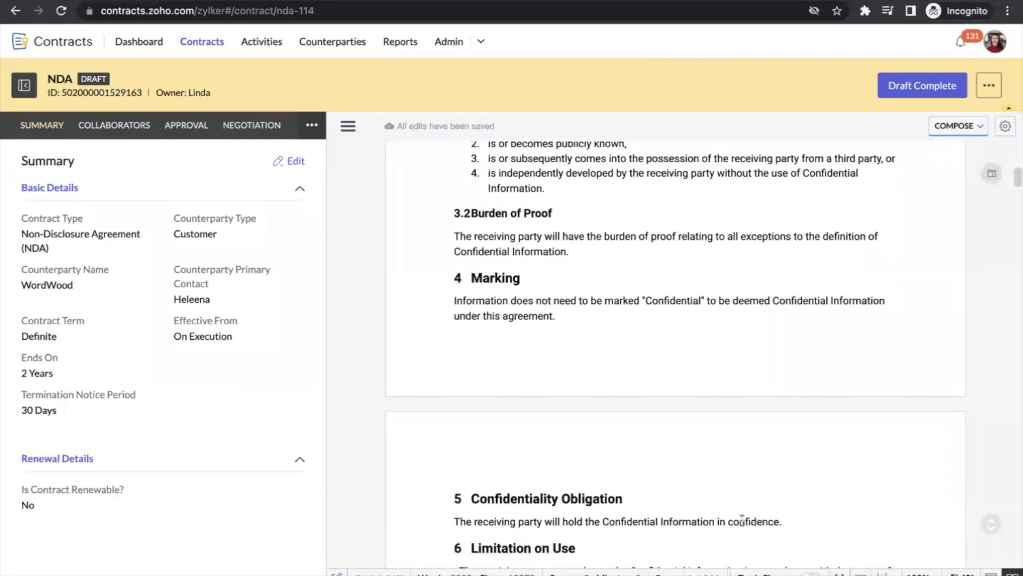
scroll(742, 519, down, 6)
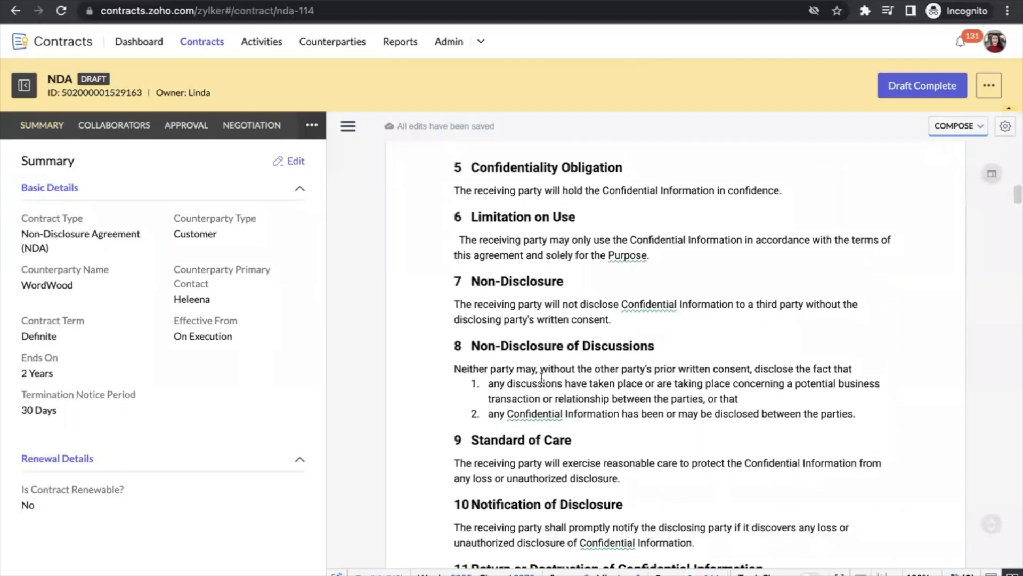
Step: In the Clauses panel, uncheck Required Disclosure and select Unilateral Non-Solicitation of Employees
click(344, 129)
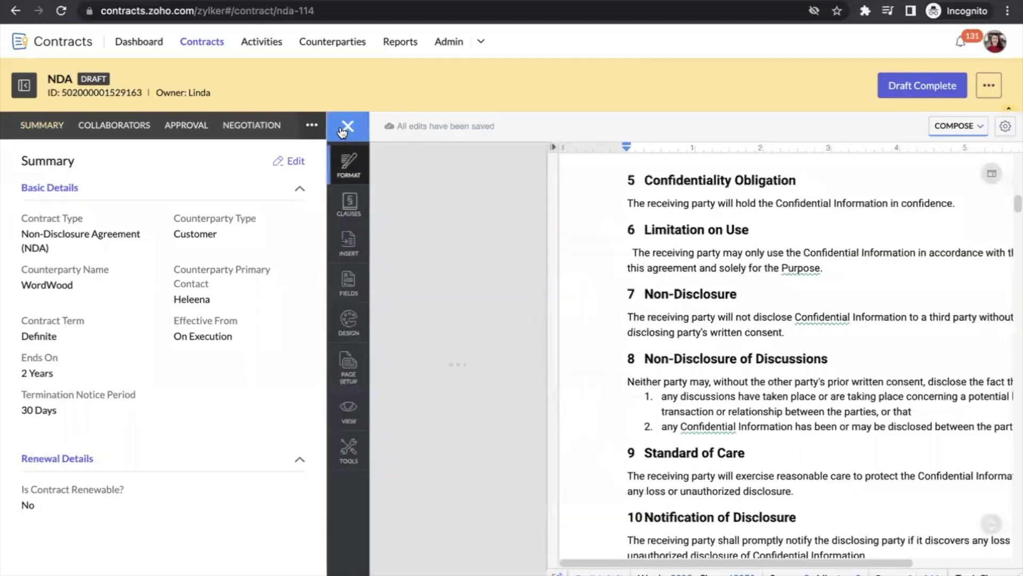
click(348, 203)
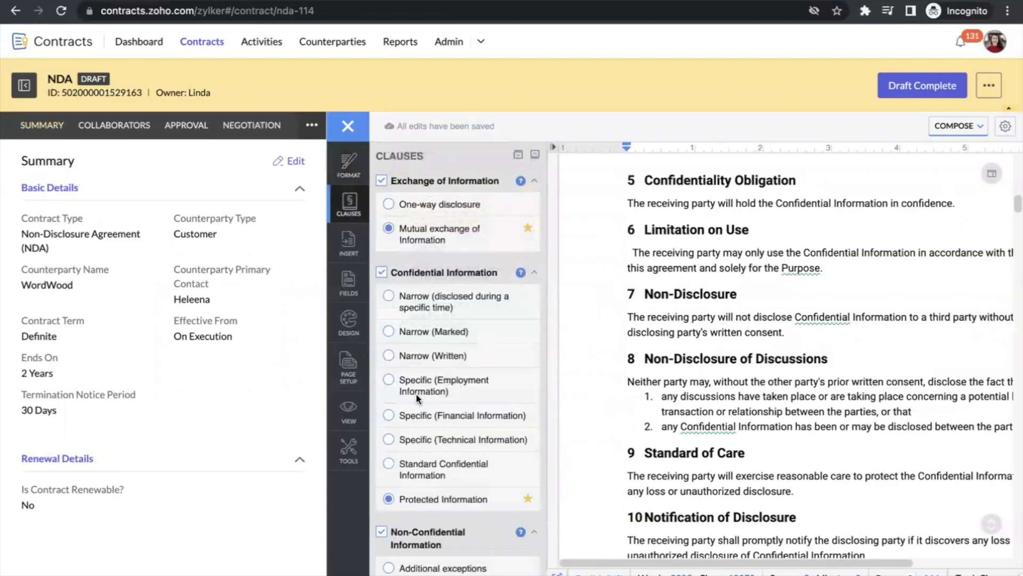
scroll(416, 392, down, 9)
scroll(416, 392, down, 6)
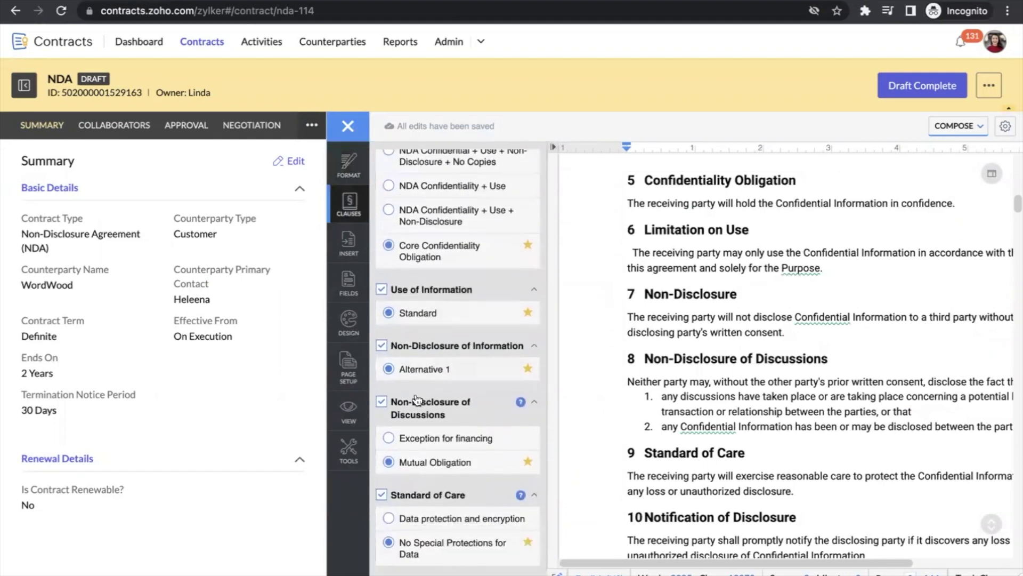
scroll(415, 393, down, 3)
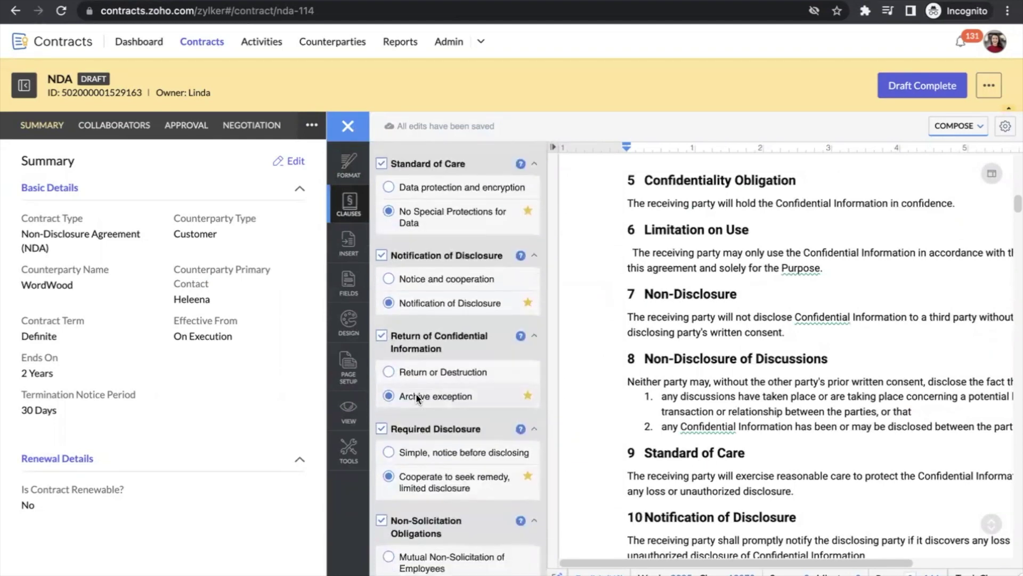
click(381, 376)
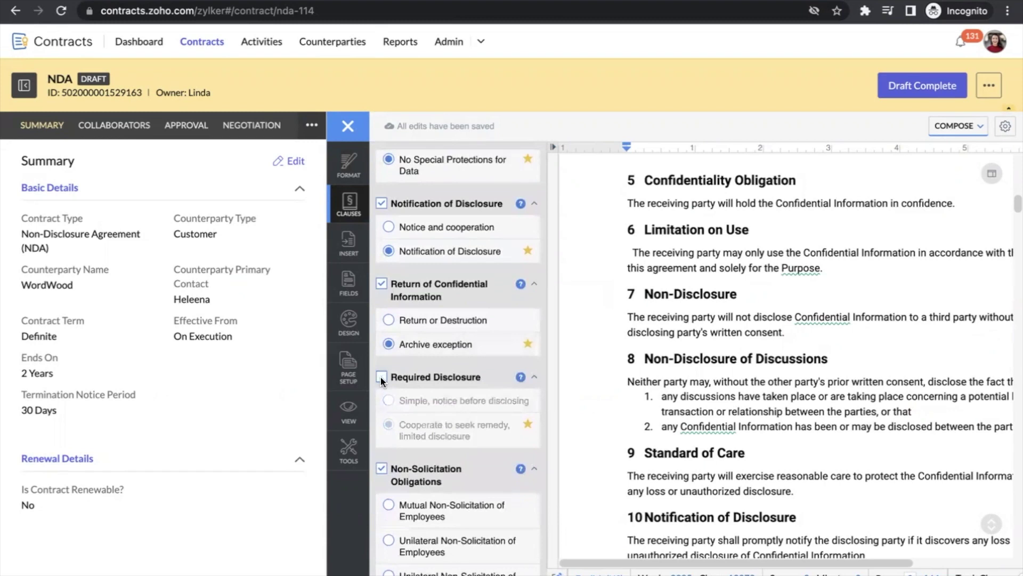
scroll(427, 449, down, 5)
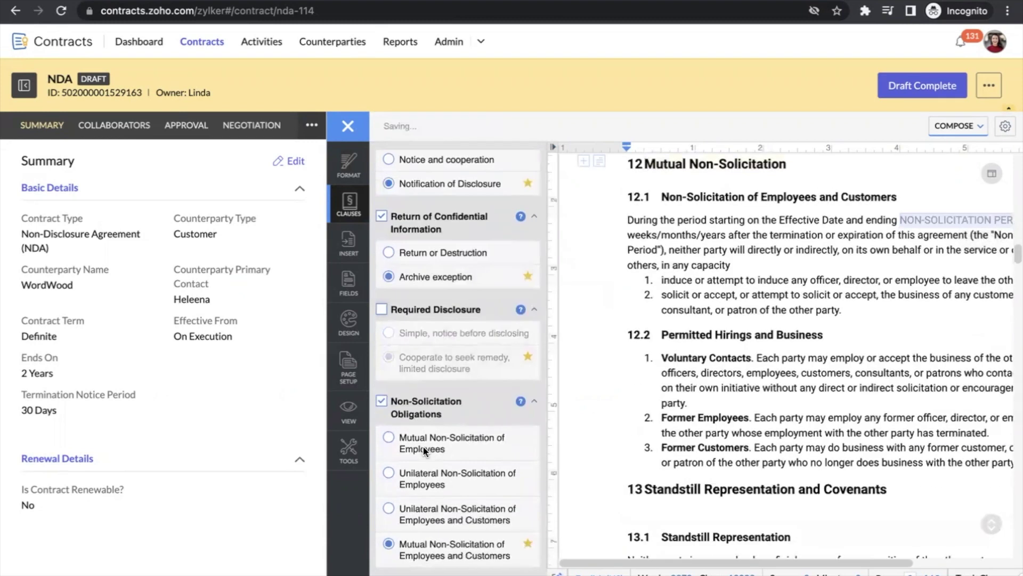
click(388, 361)
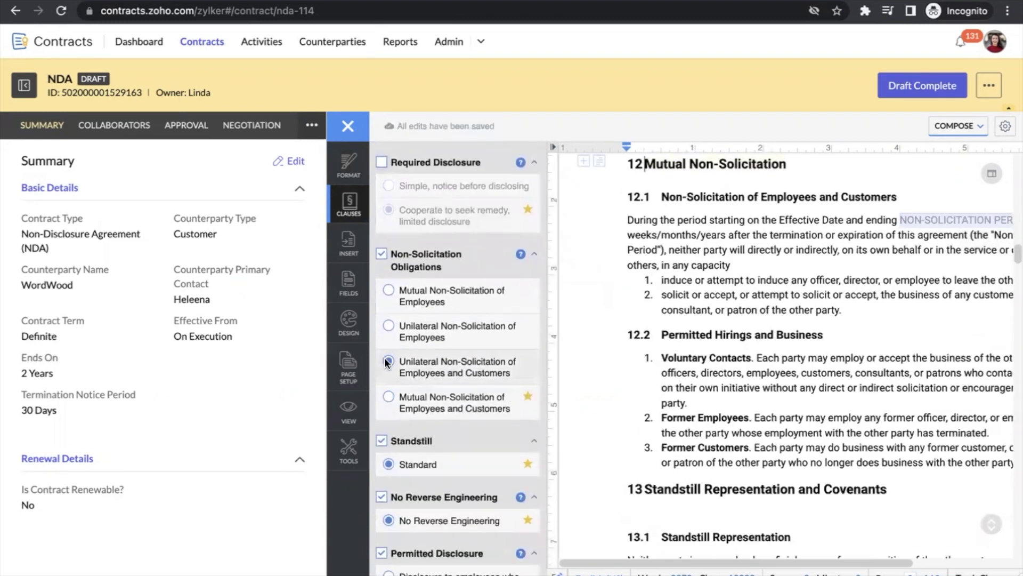
click(389, 326)
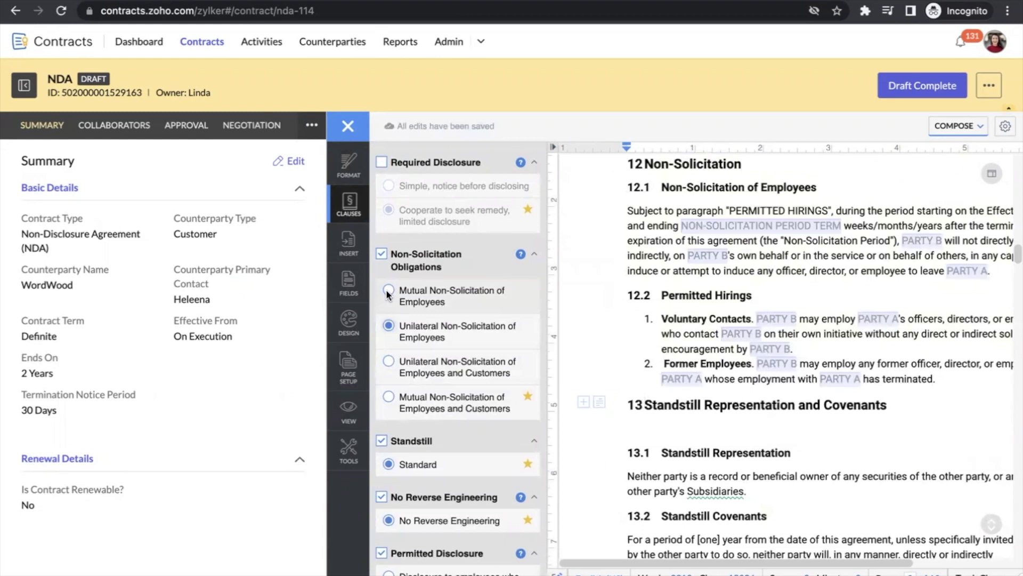
Step: Switch to the FORMAT tab and select the PARTY B field in section 12.2
click(350, 178)
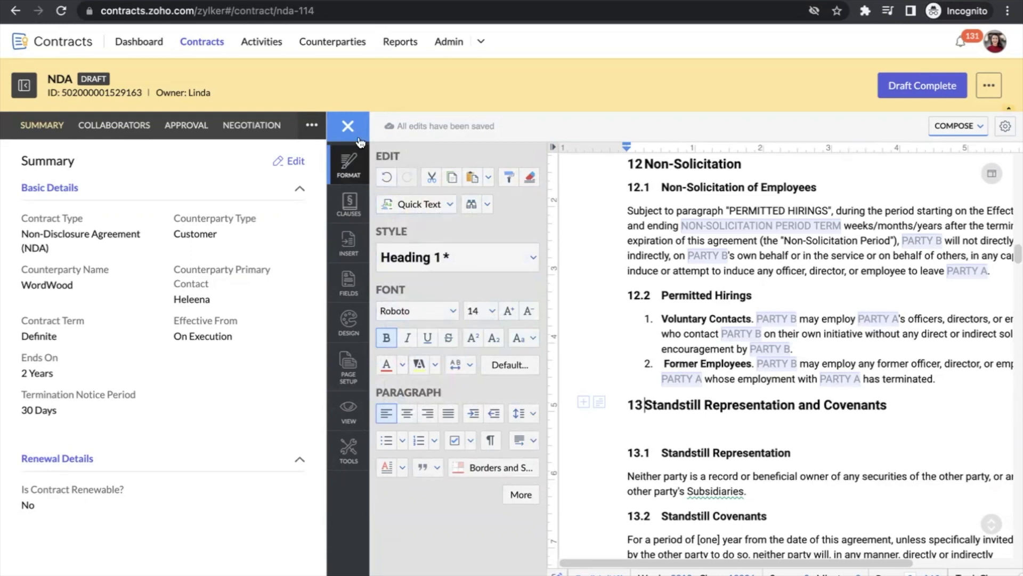
click(775, 355)
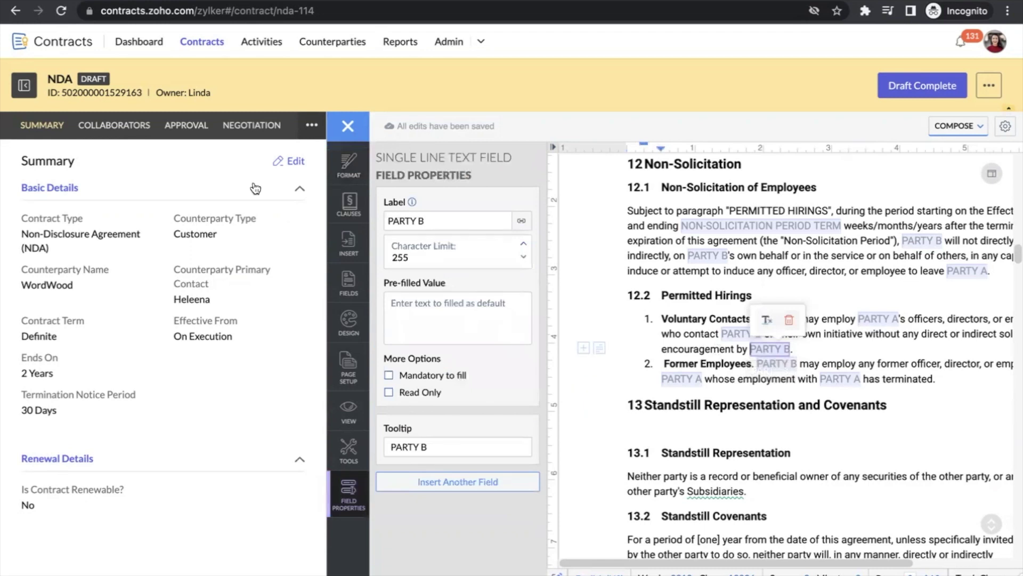
Step: Share with Fill Fields Only permission, then go to the Clause vs. No. of Contracts report
click(112, 126)
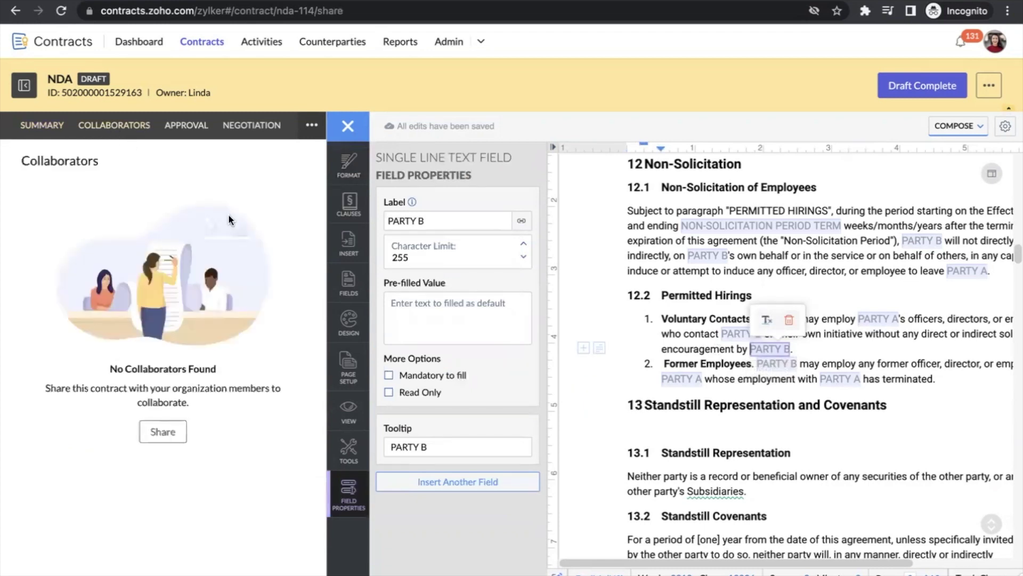
click(164, 436)
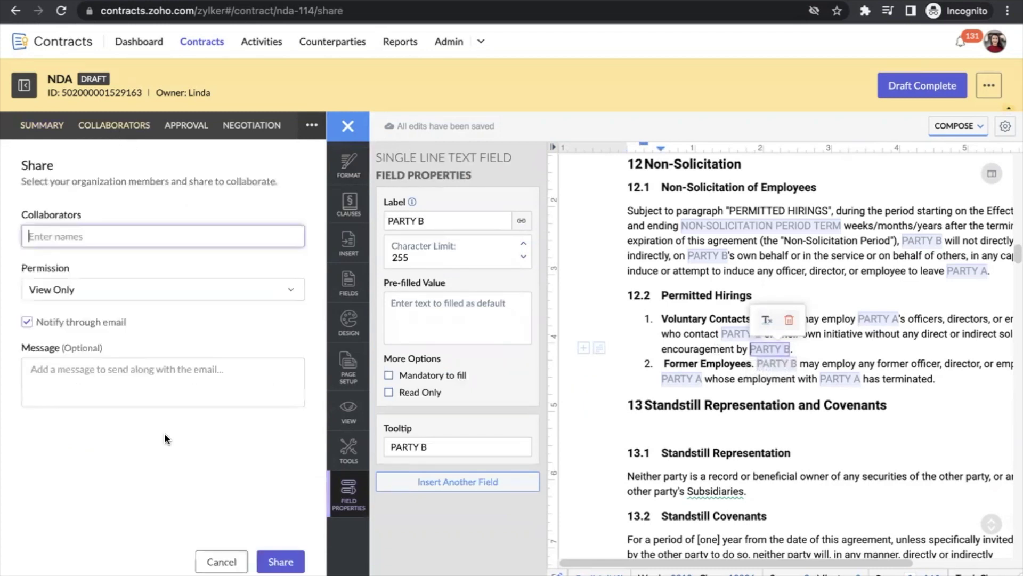
click(149, 288)
click(126, 365)
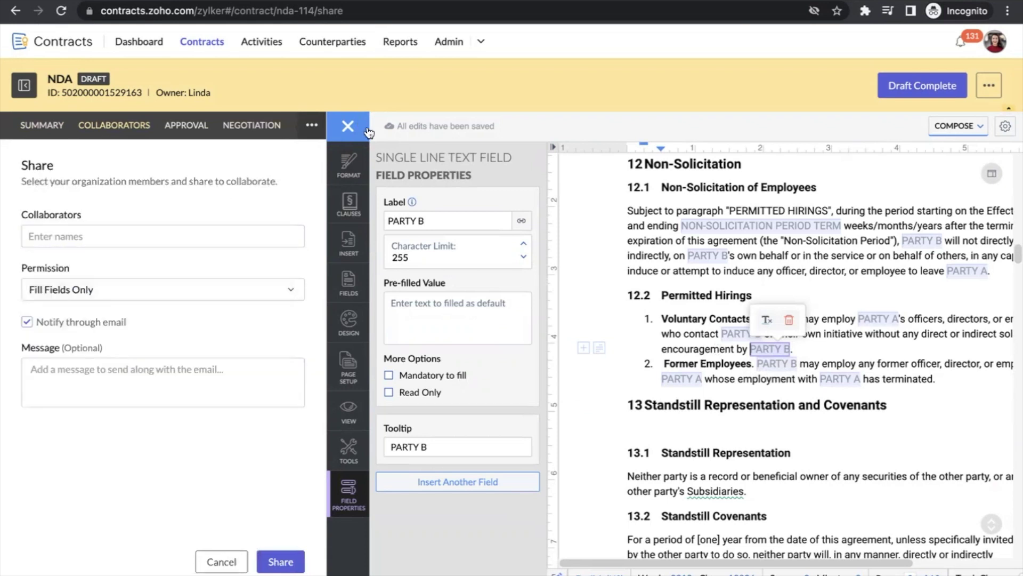
click(348, 126)
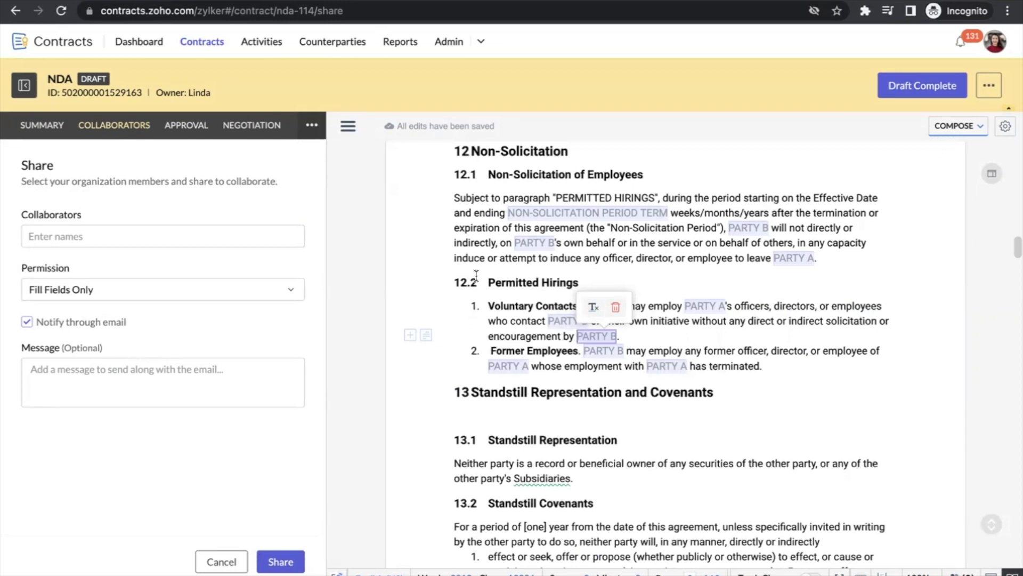
click(390, 48)
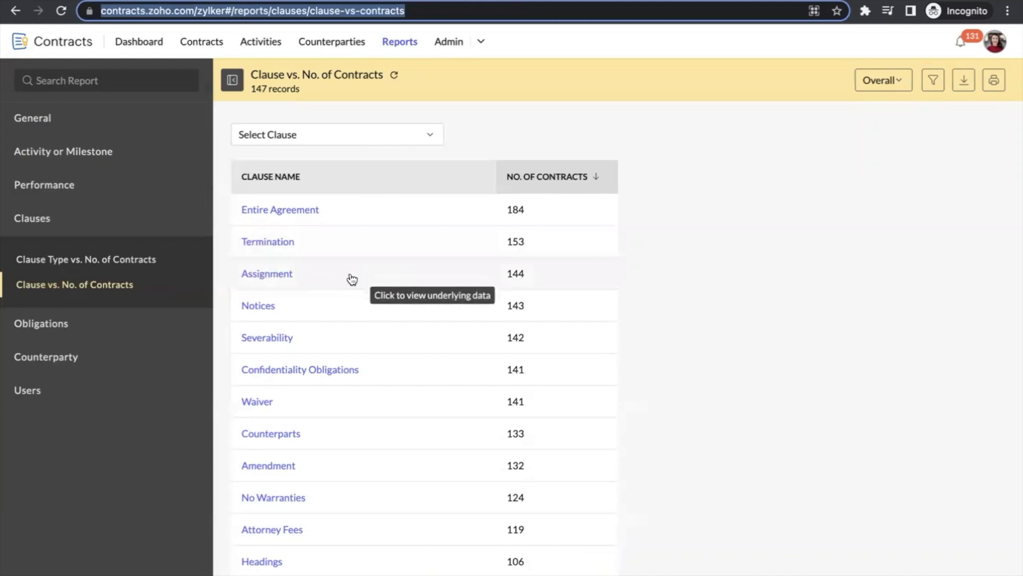
Step: Drill into the Assignment row to list its 144 contracts, starting with a Data Sharing Agreement
click(351, 278)
scroll(349, 272, up, 2)
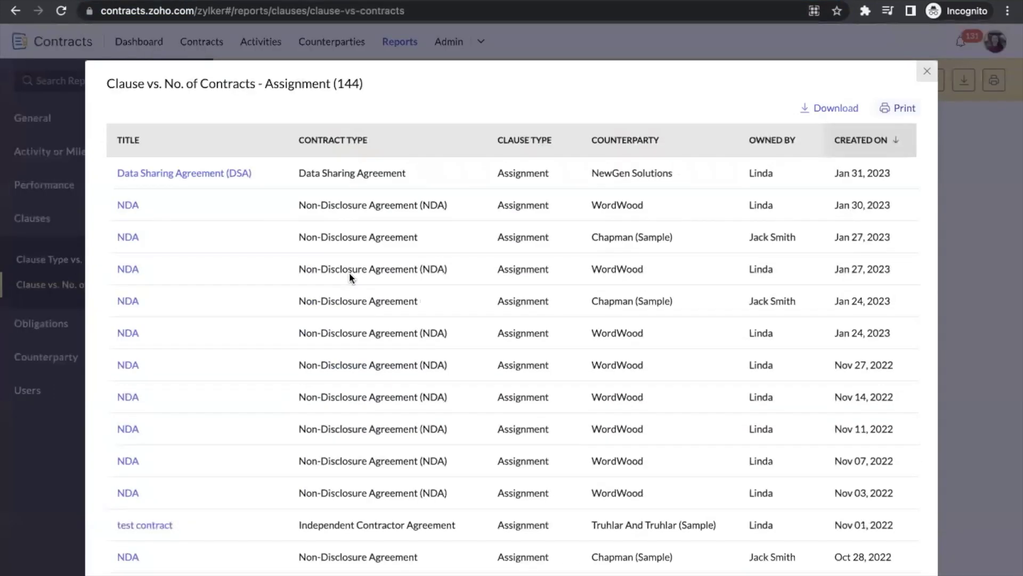